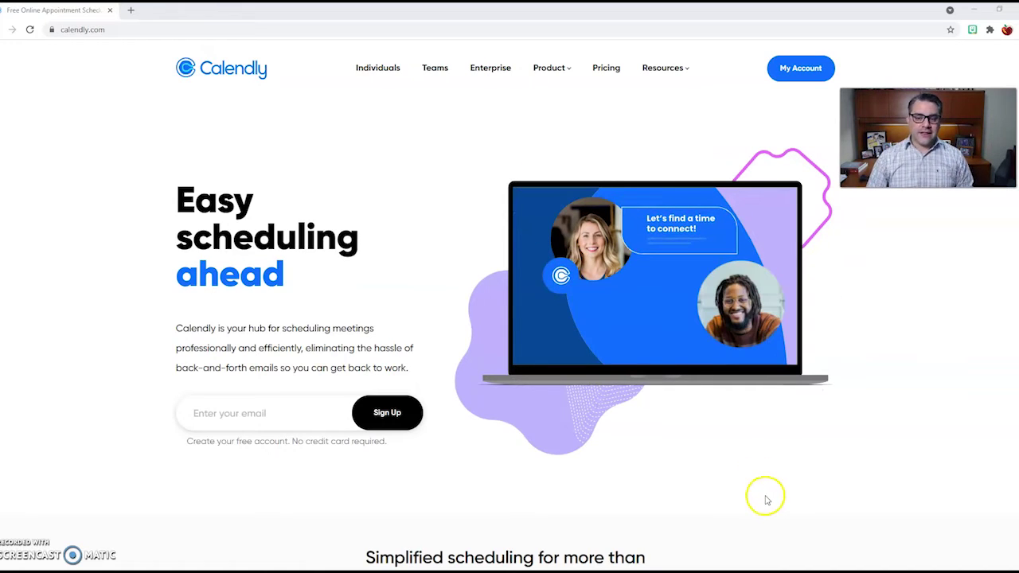
Step: Open the account's 15 Minute Meeting booking page and confirm the 12:00pm slot on Wednesday, October 27
left_click(810, 72)
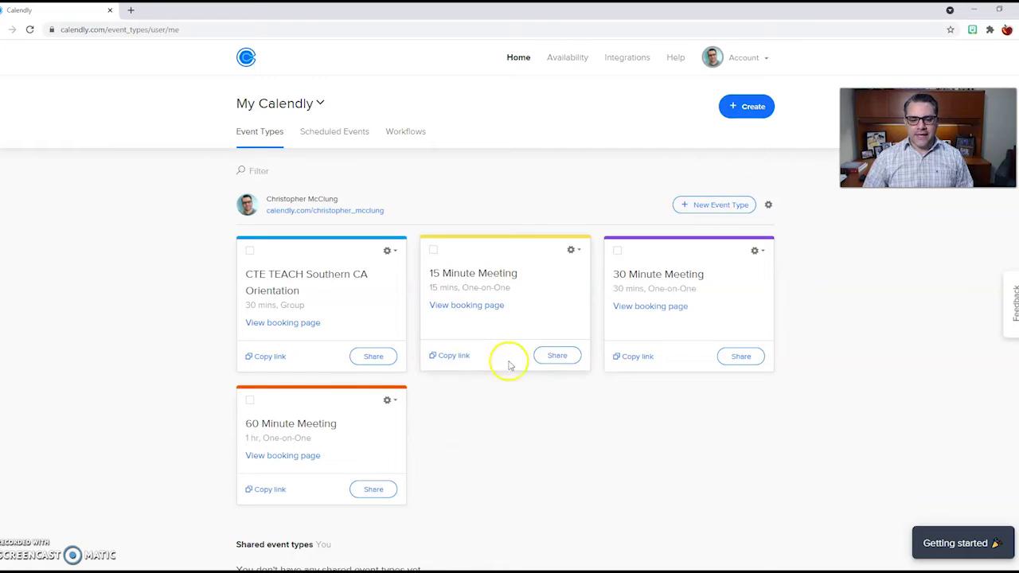
left_click(468, 309)
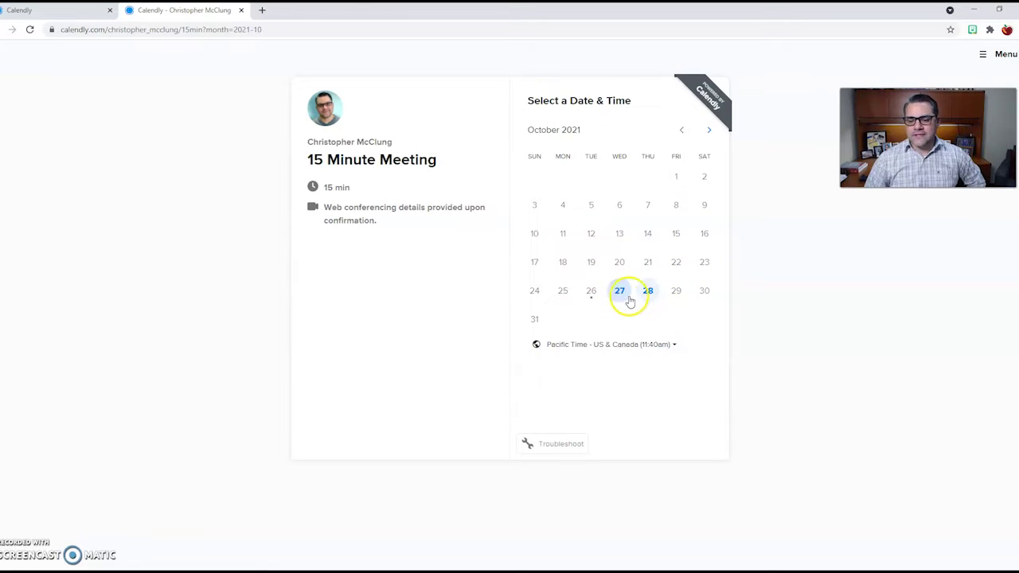
left_click(620, 293)
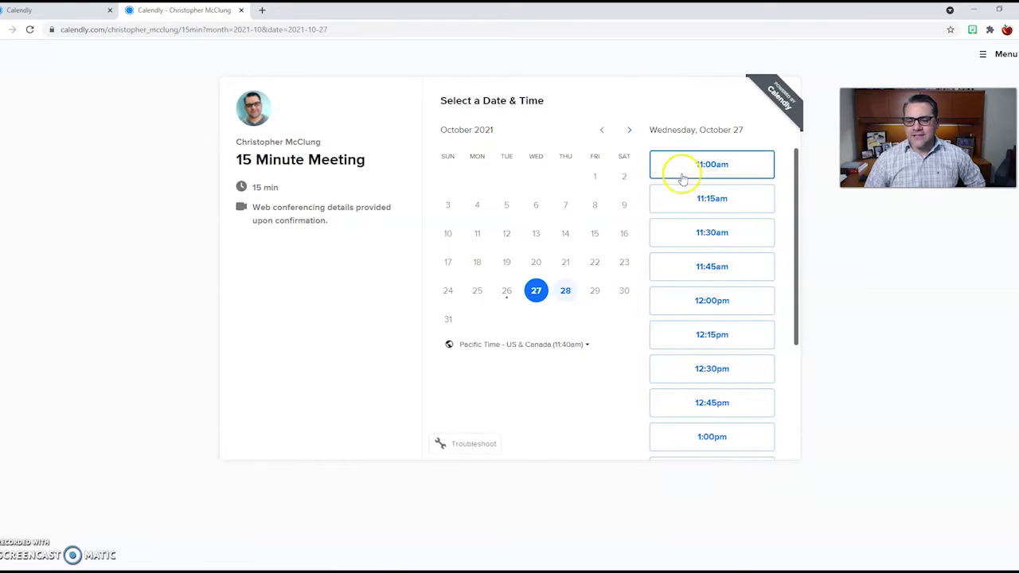
scroll(693, 318, "down", 2)
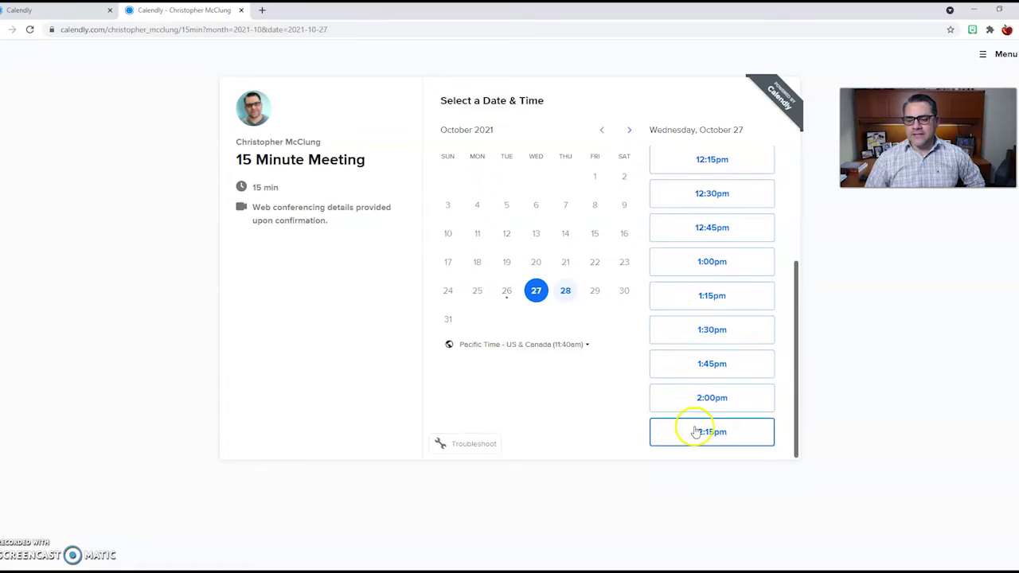
scroll(688, 382, "up", 2)
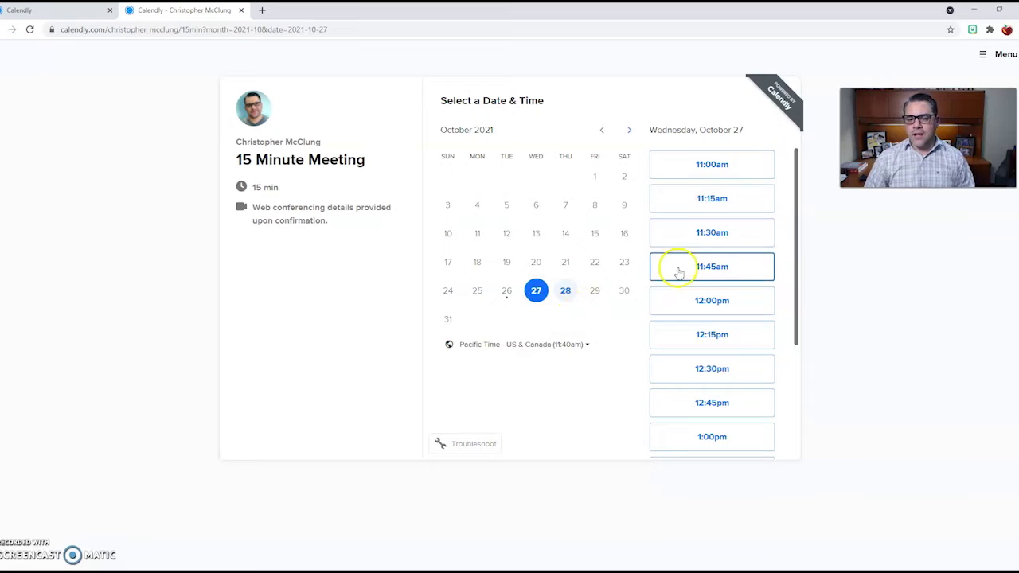
left_click(683, 304)
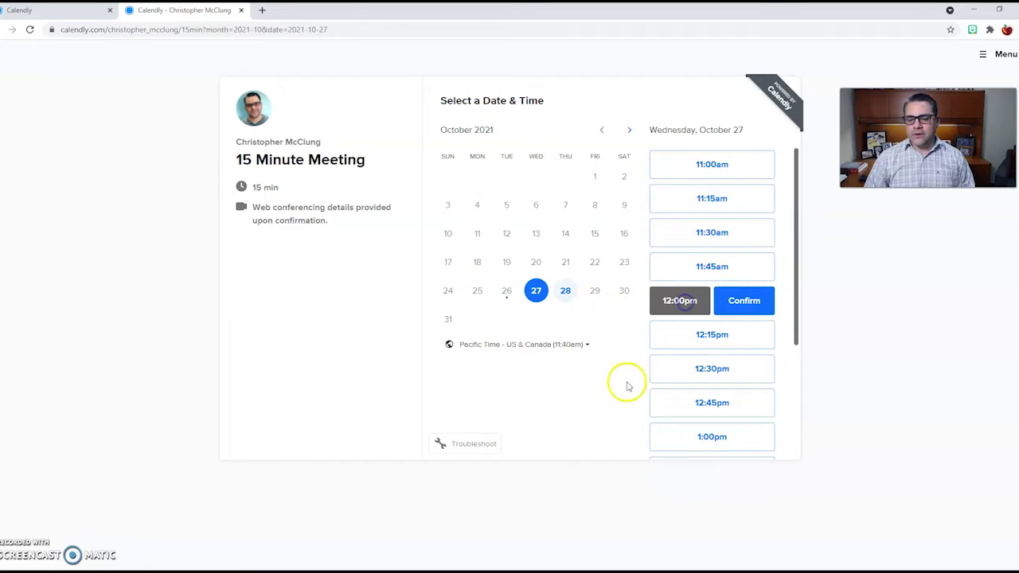
left_click(747, 303)
Step: Schedule with invitee name, email and note "Hey man, I need to meet because I saw the newest Star Wars movies and we need to discuss it ASAP!"
left_click(468, 135)
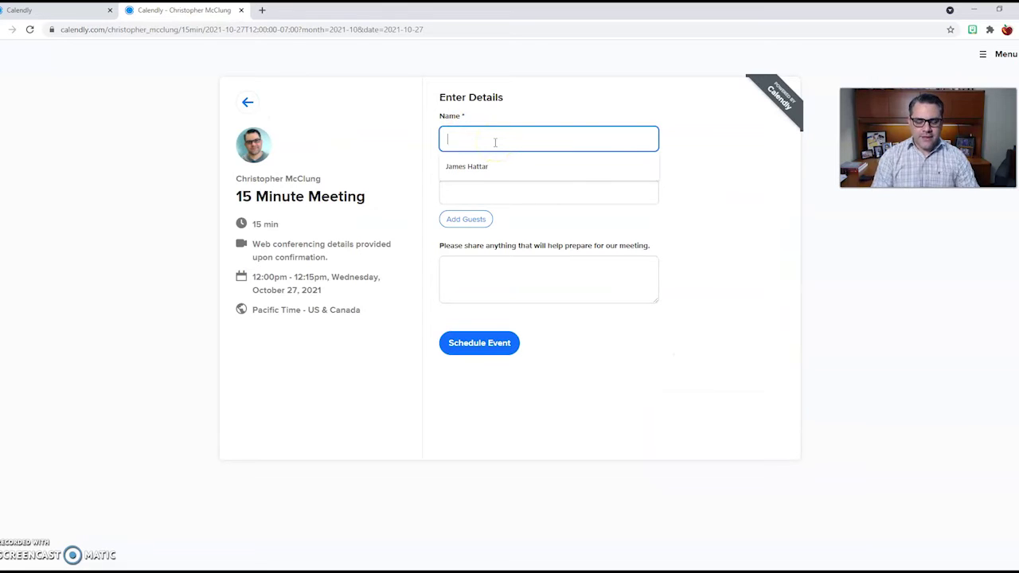
key("Tab")
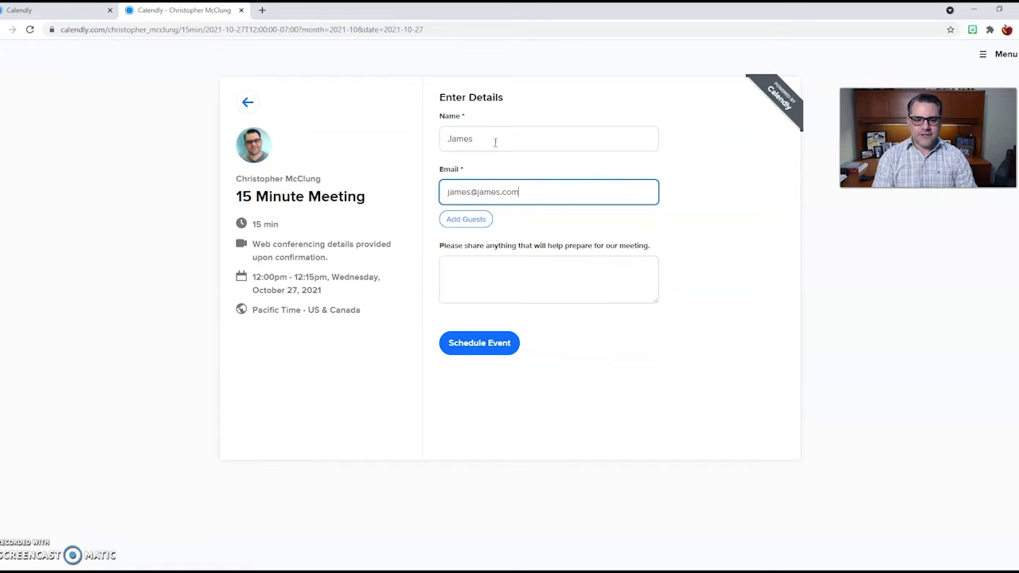
left_click(487, 269)
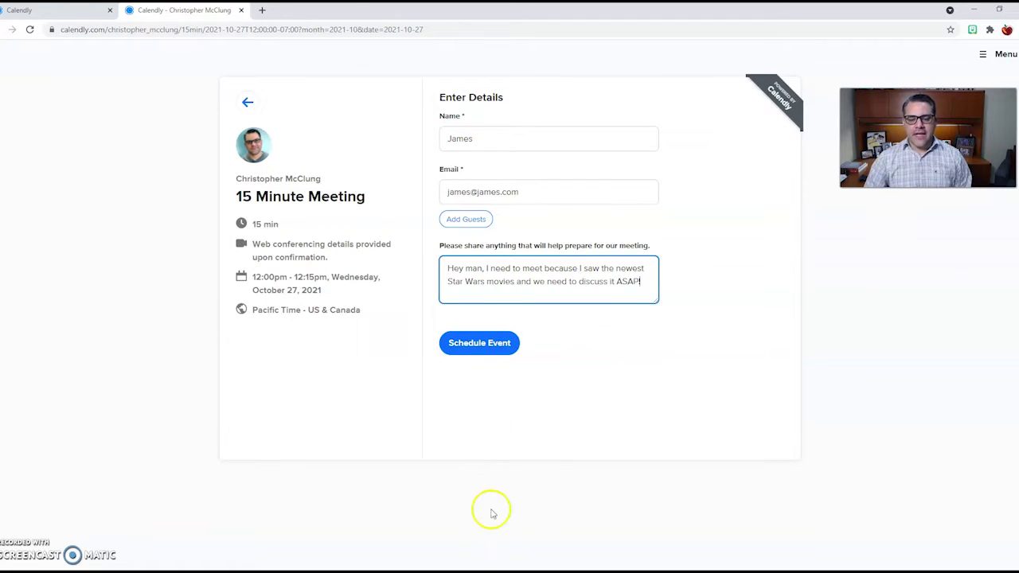
left_click(489, 348)
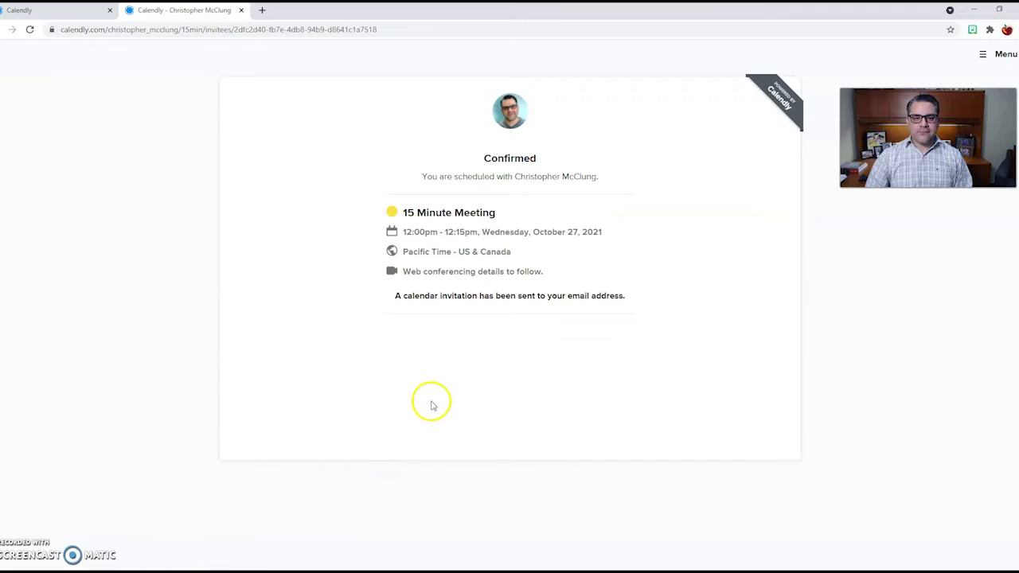
Step: Switch to the Outlook calendar and show October 27, 2021 in the single-day view
mouse_move(210, 571)
left_click(233, 521)
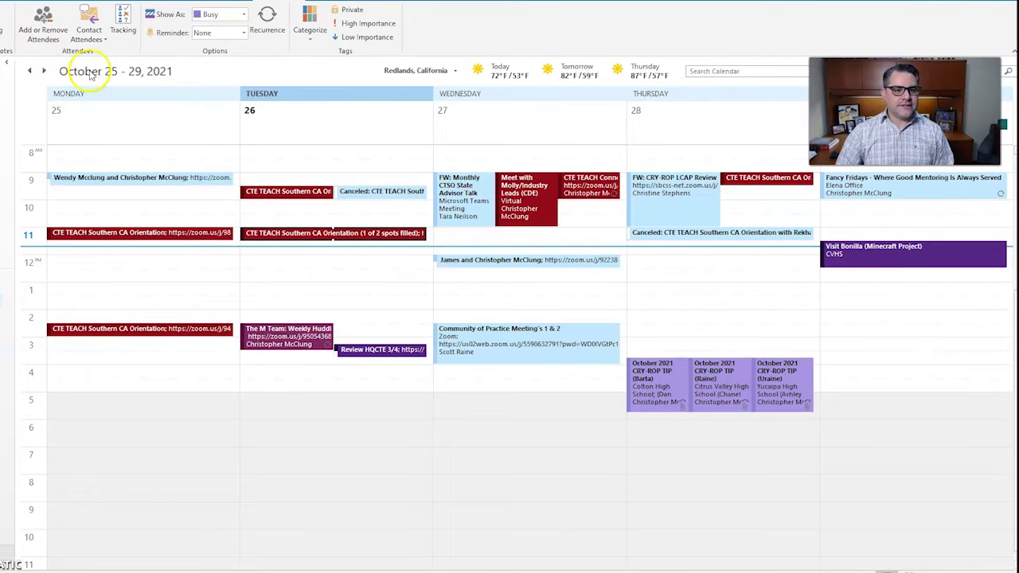
left_click(16, 1)
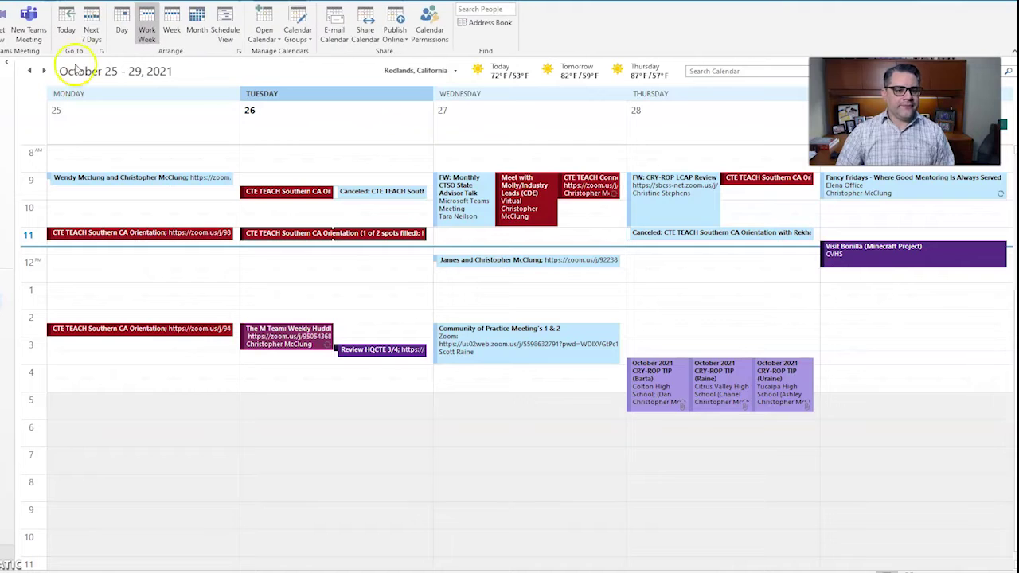
left_click(120, 24)
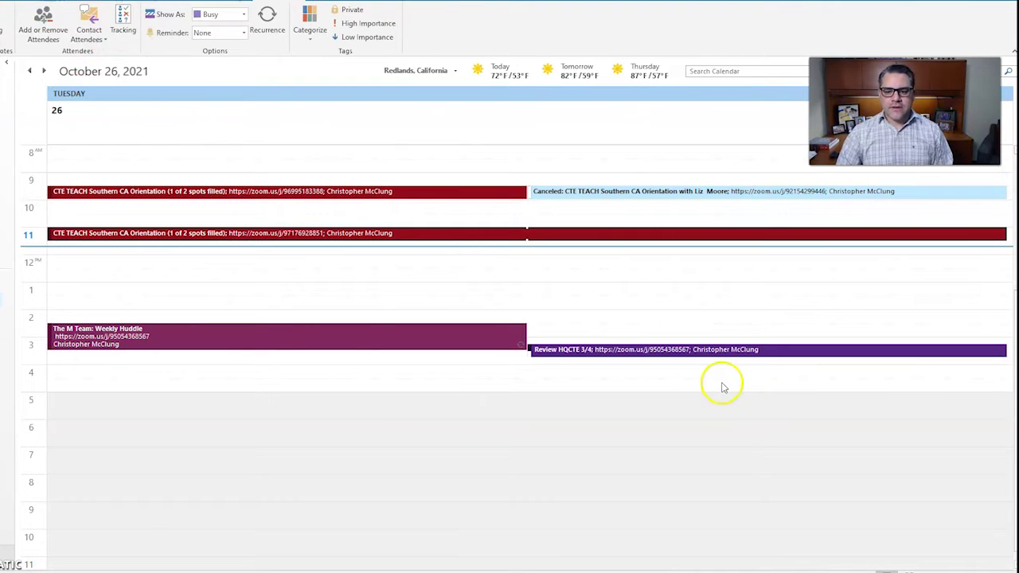
left_click(44, 71)
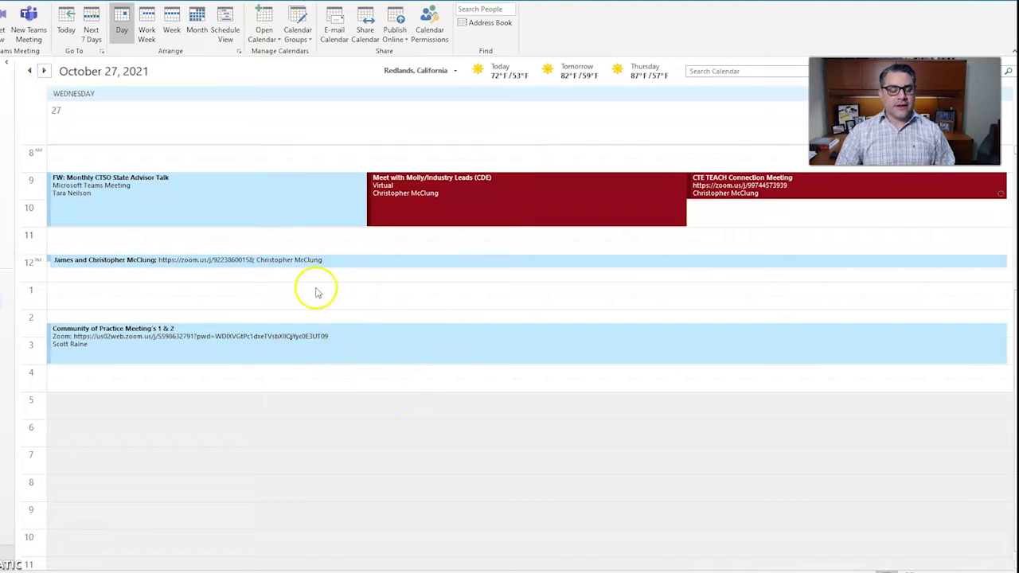
Step: Cancel the newly booked 12:00 PM meeting on October 27 and send the cancellation to the attendee
mouse_move(268, 268)
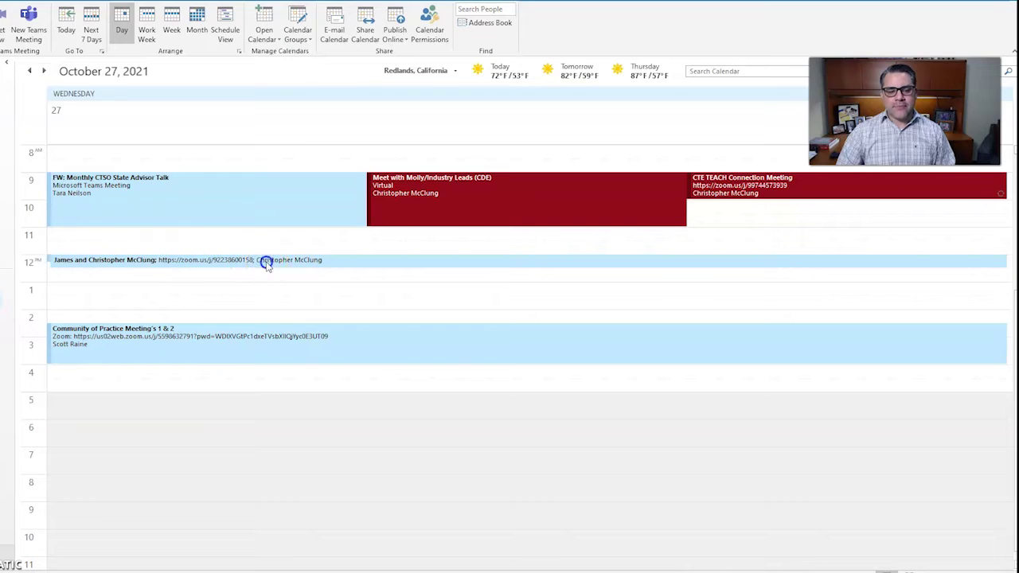
right_click(269, 265)
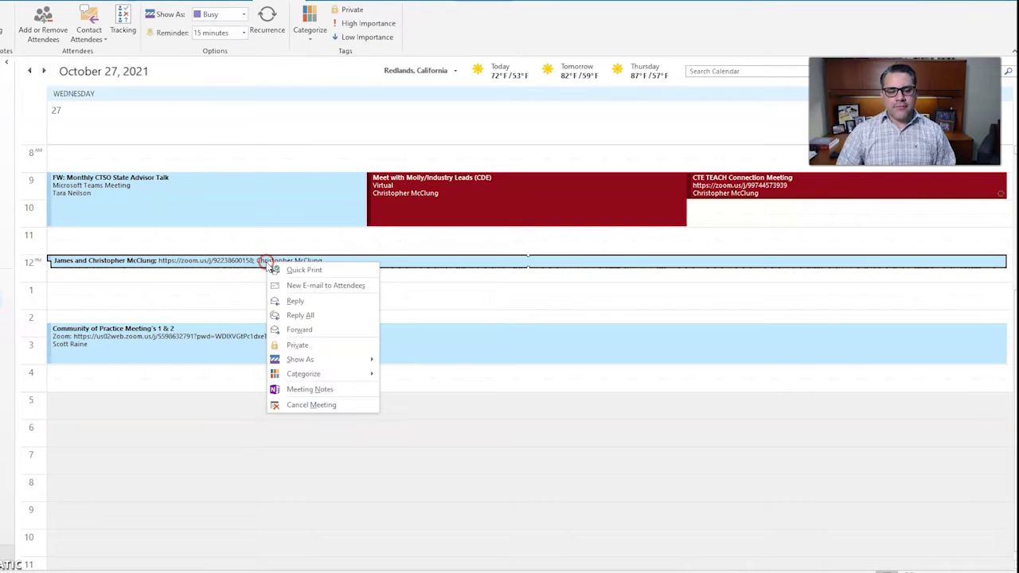
left_click(310, 405)
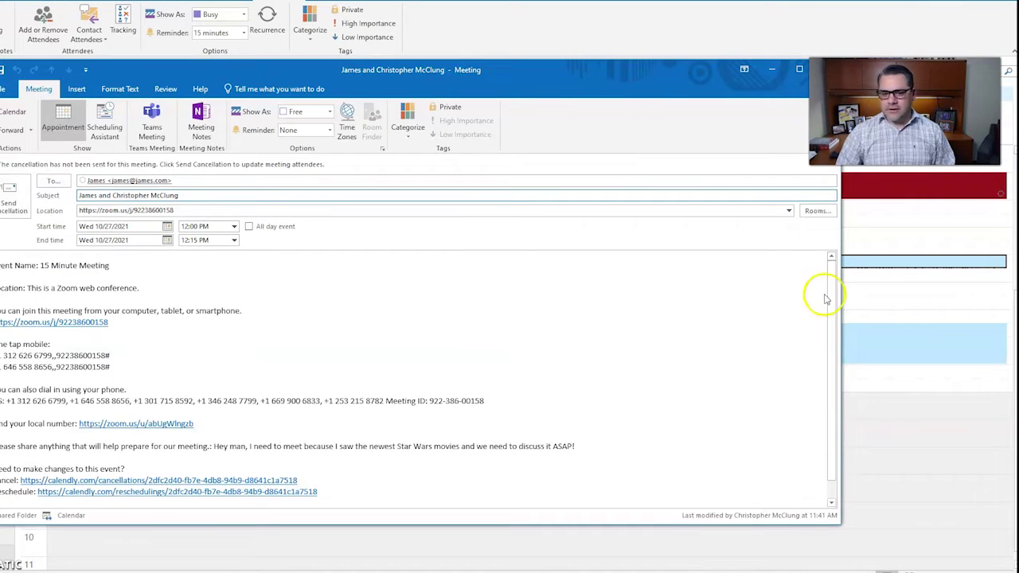
left_click(16, 201)
left_click(403, 409)
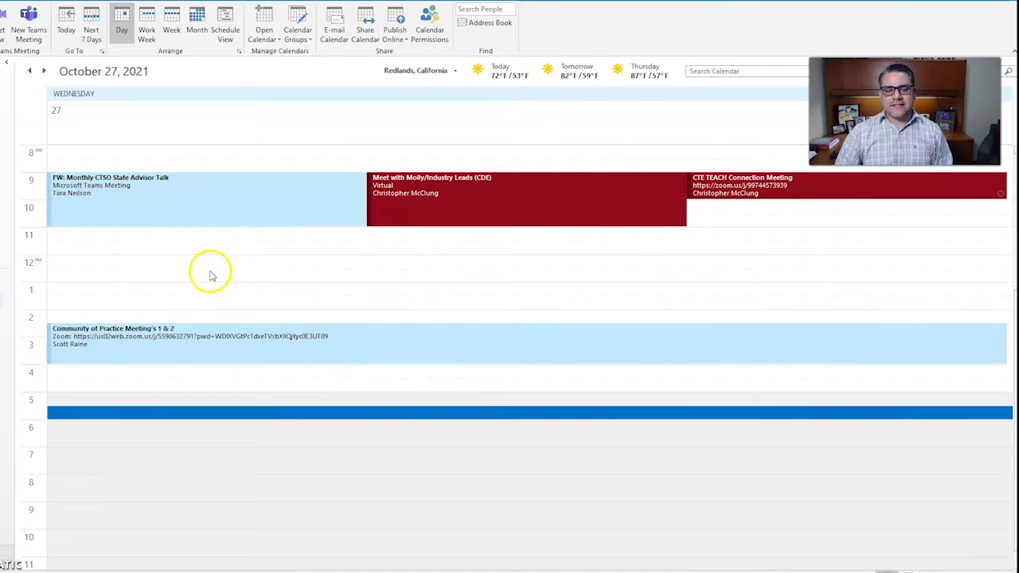
Step: Create and save a "GOING TO THE DENTIST" appointment on October 27 from 12:00 PM to 1:00 PM
left_click(109, 264)
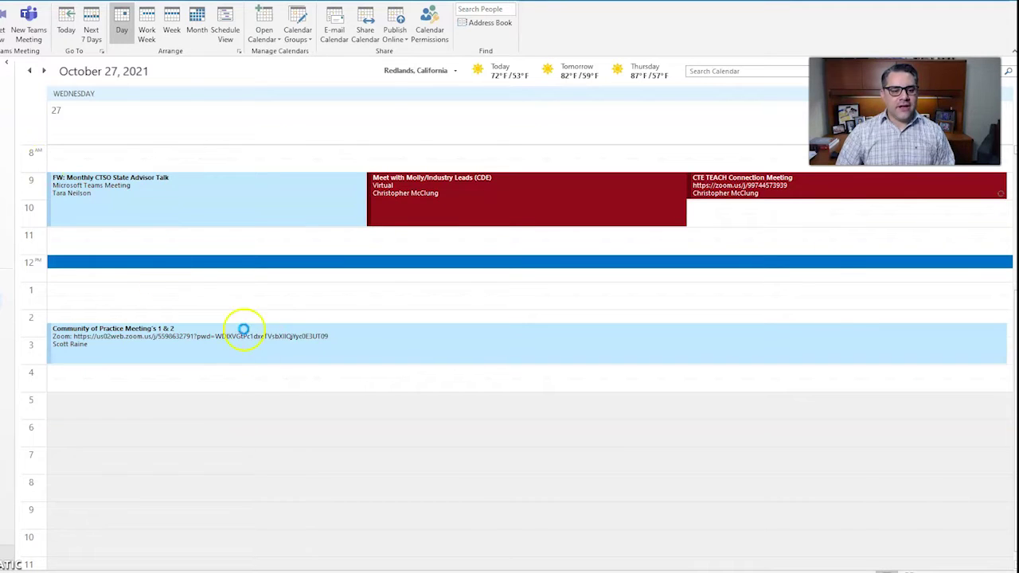
key("ctrl+n")
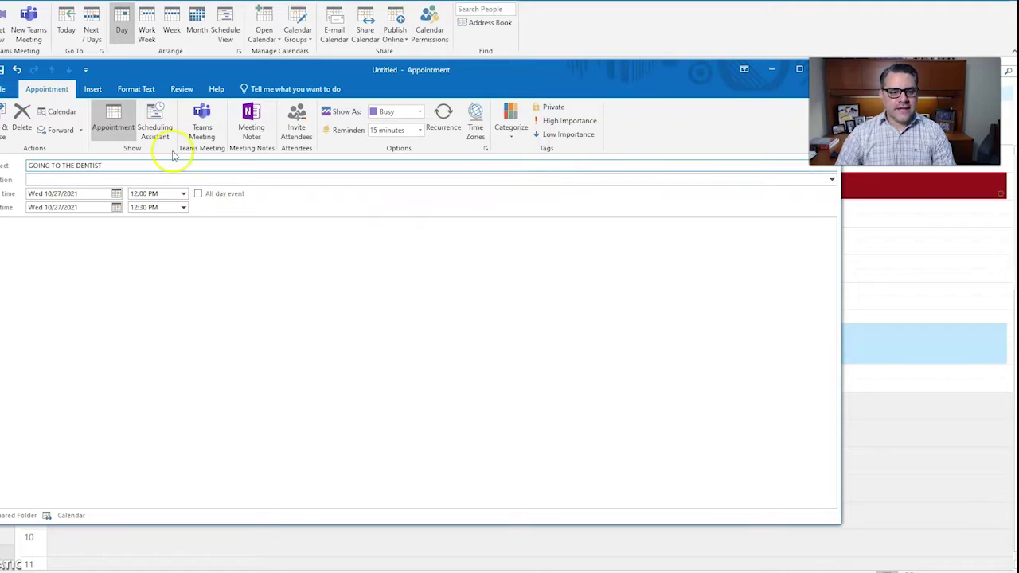
left_click(184, 208)
left_click(163, 240)
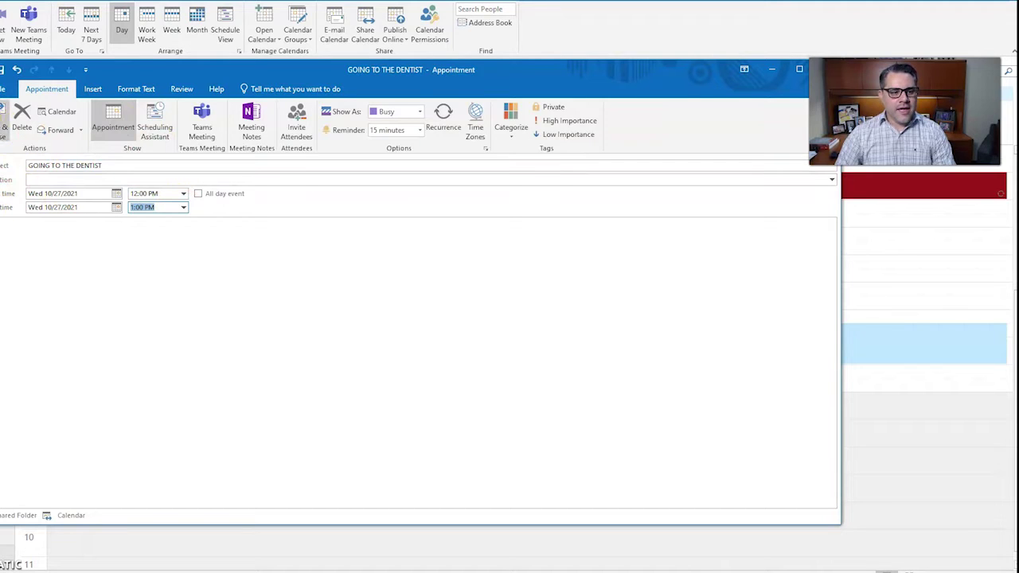
left_click(6, 119)
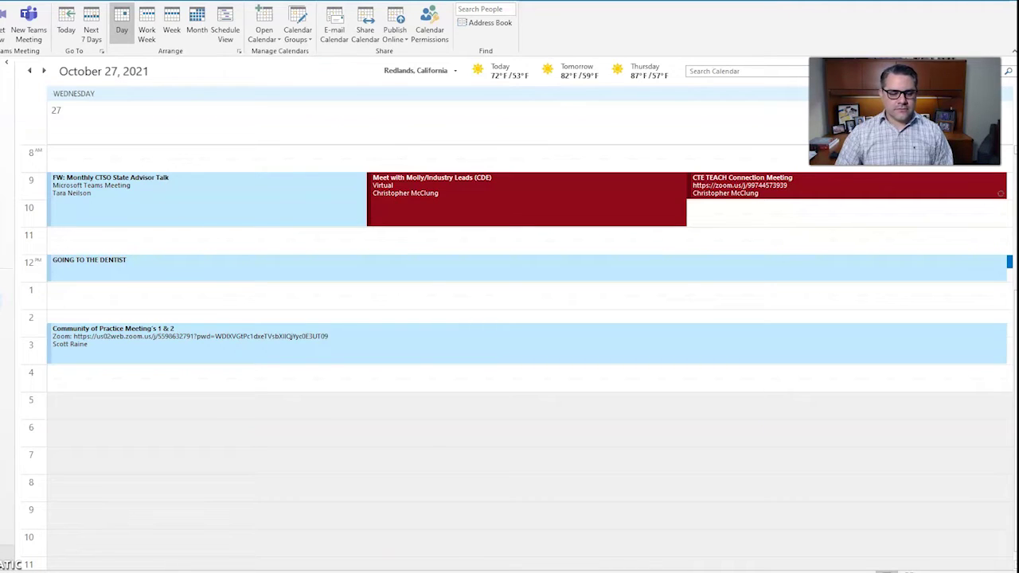
Step: Switch back to Calendly and view the 30 Minute Meeting's bookable times for October 27 on a freshly opened booking page
mouse_move(242, 571)
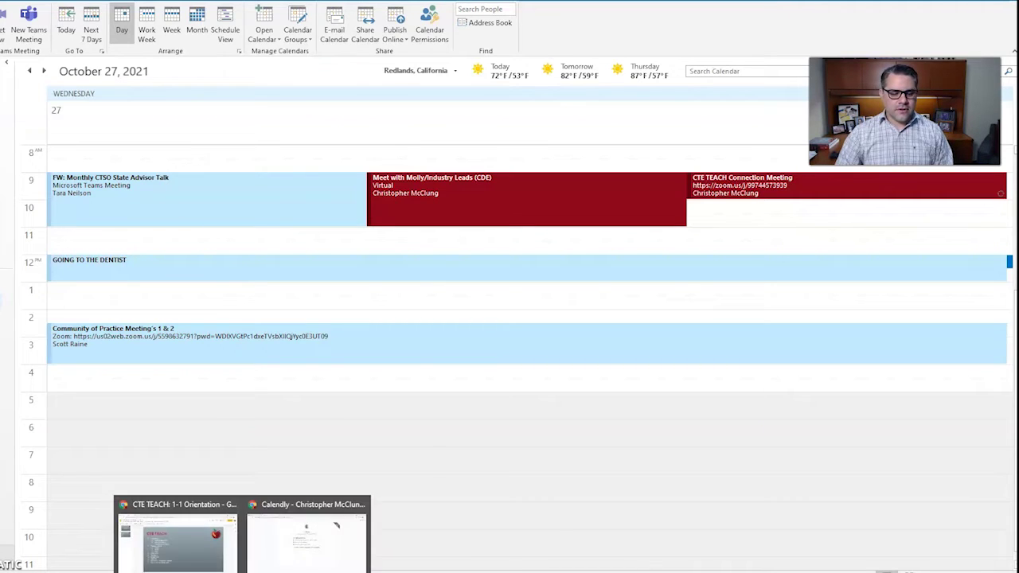
left_click(276, 567)
left_click(242, 9)
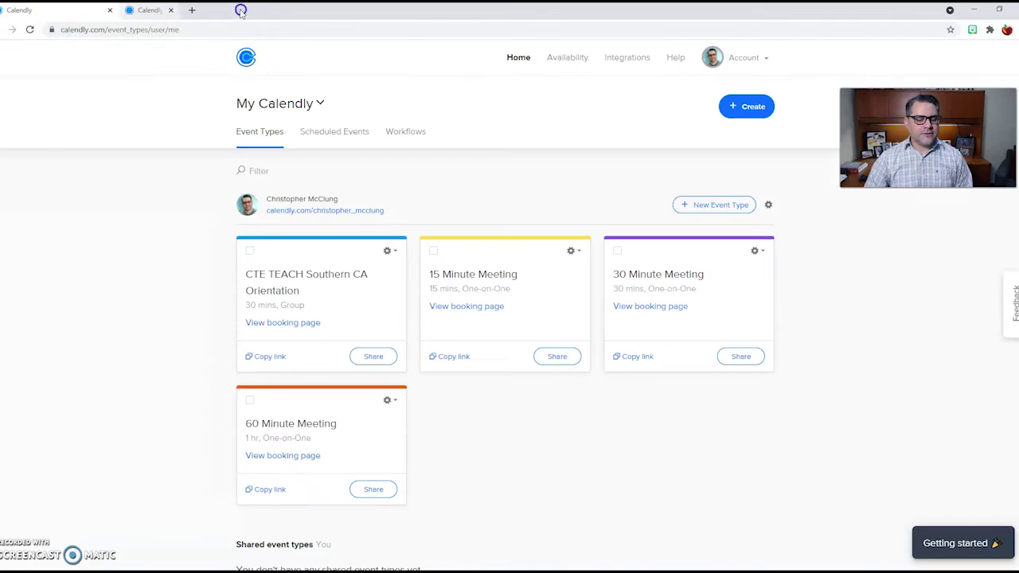
left_click(316, 137)
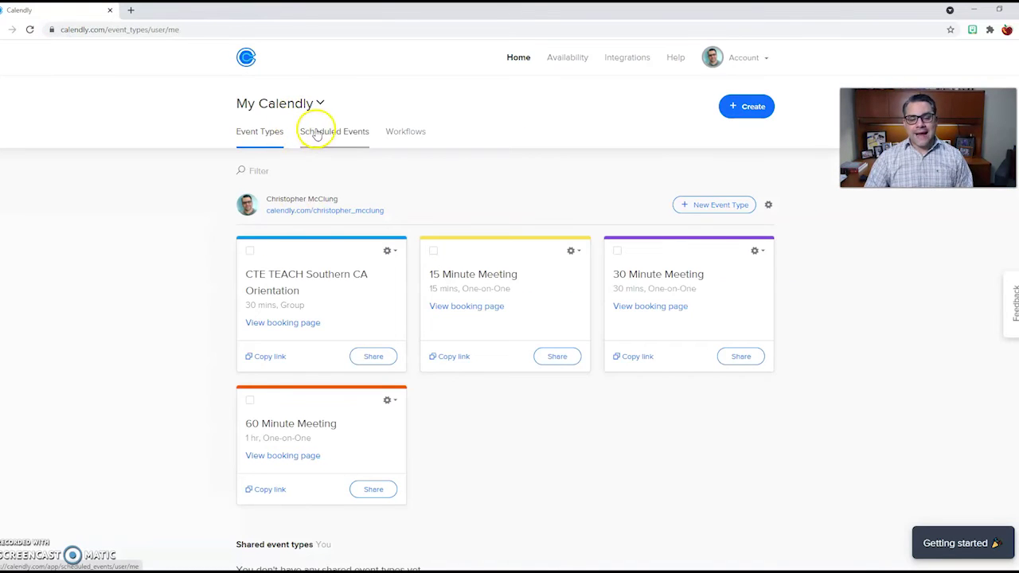
left_click(29, 31)
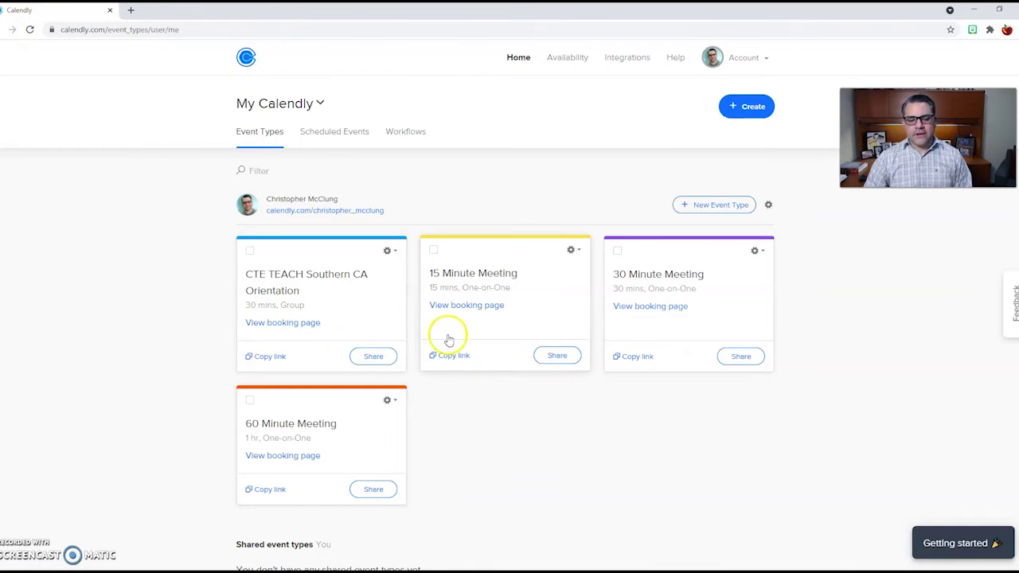
left_click(660, 311)
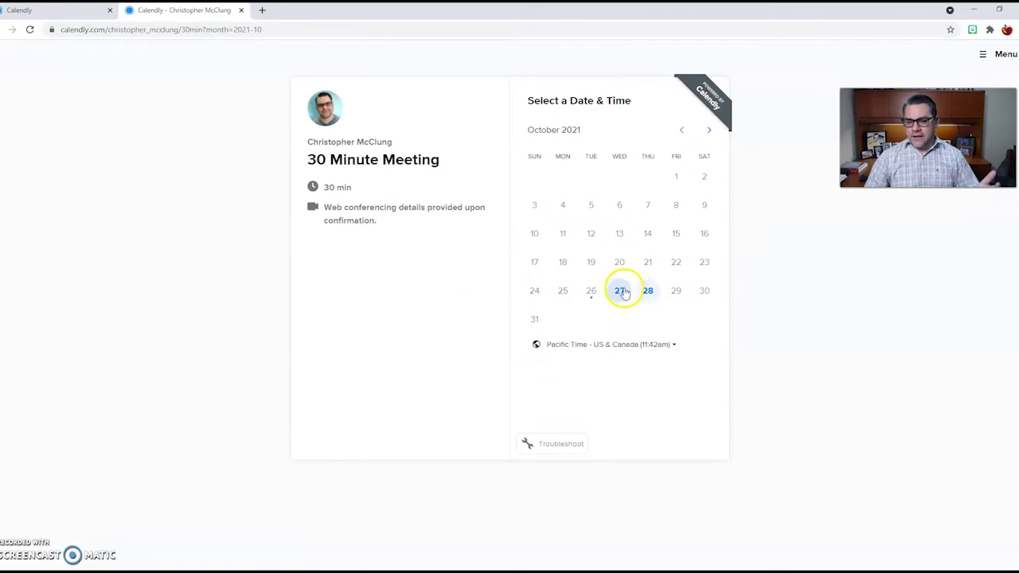
left_click(620, 293)
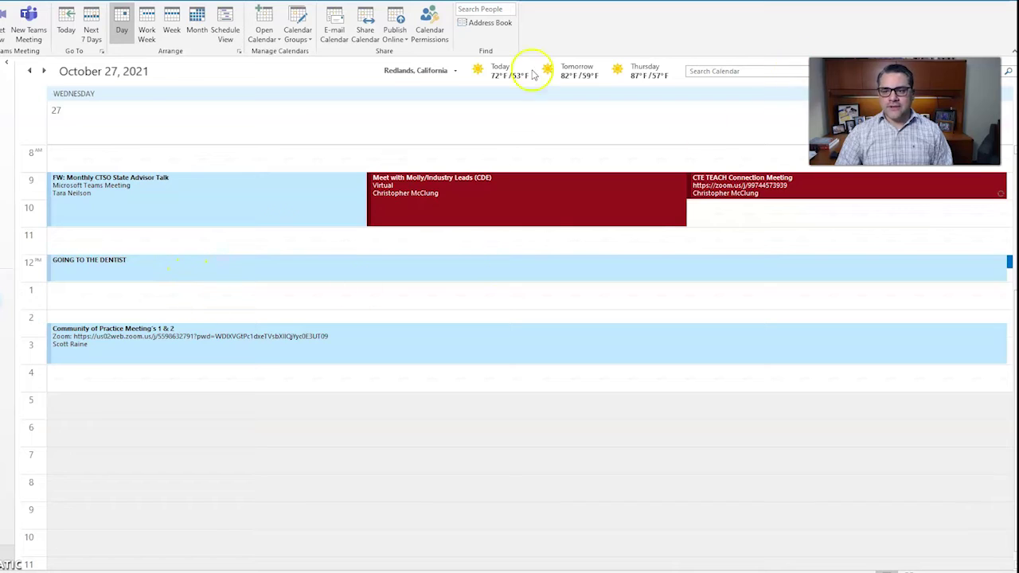
Step: Switch to Outlook and delete the "GOING TO THE DENTIST" appointment from the October 27 calendar
right_click(287, 267)
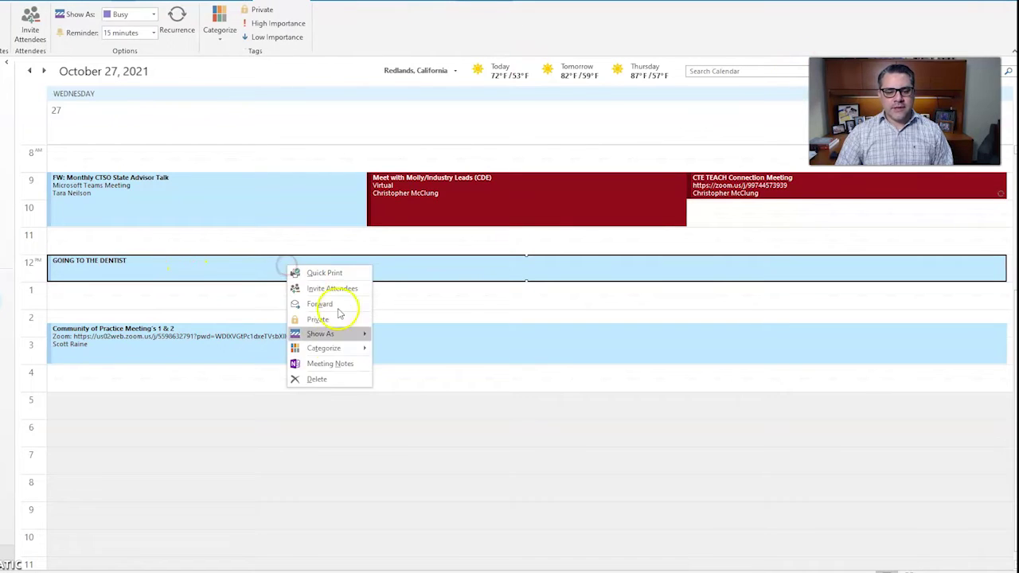
left_click(325, 381)
left_click(289, 290)
left_click(280, 275)
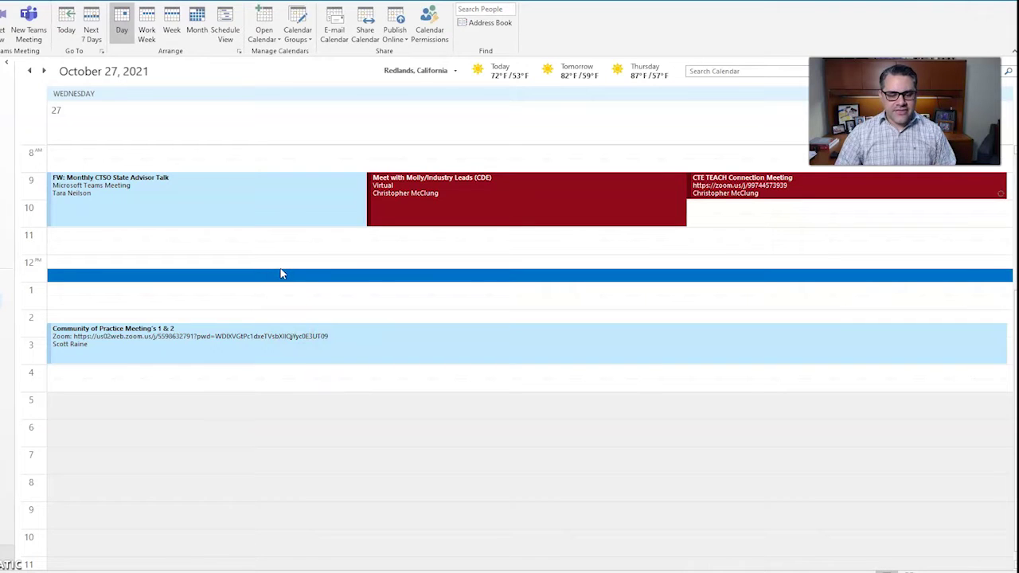
Step: Return to Calendly, refresh the 30 Minute Meeting's October 27 time slots to check availability, and close the booking page
mouse_move(241, 570)
left_click(263, 547)
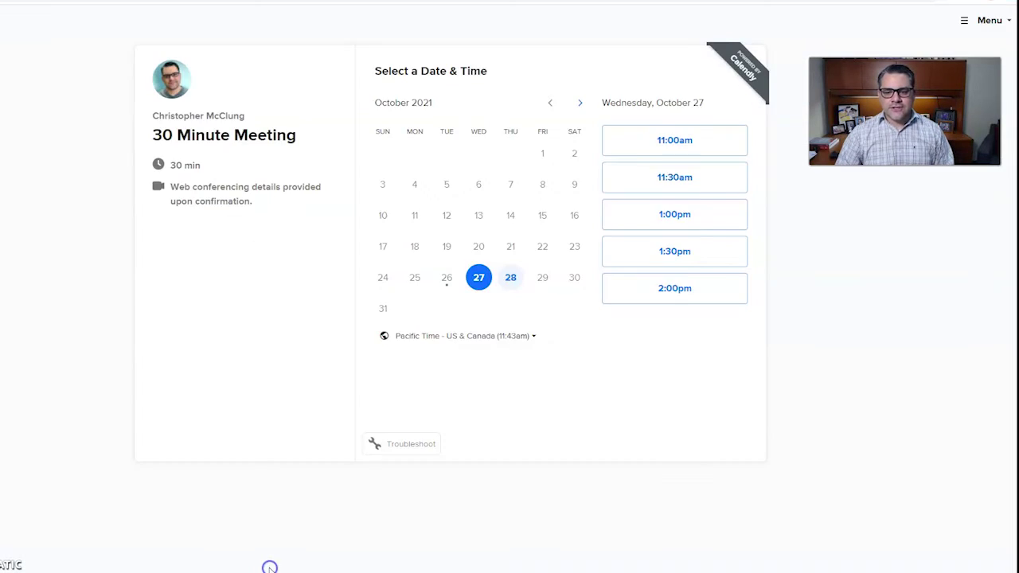
left_click(31, 30)
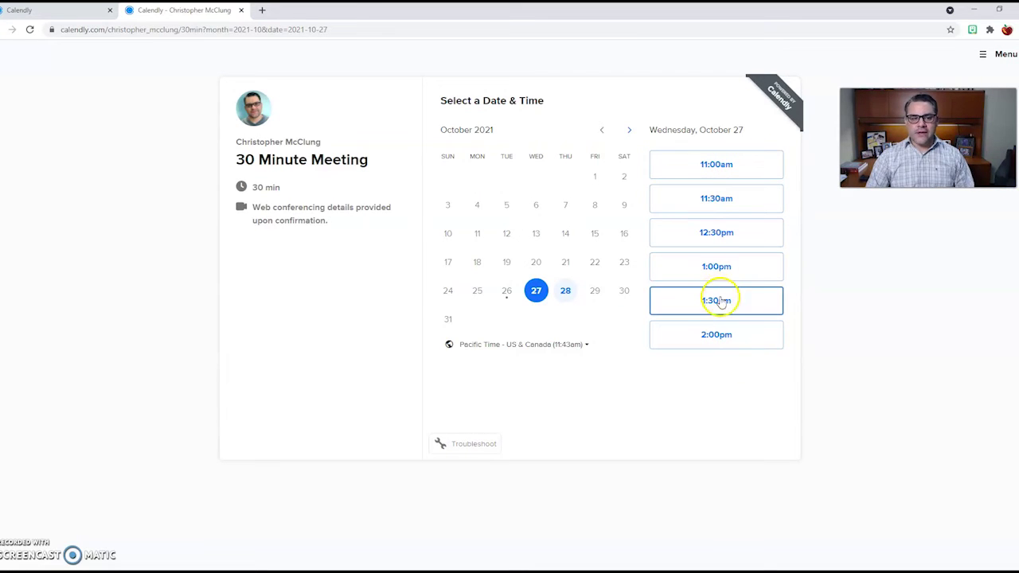
left_click(241, 10)
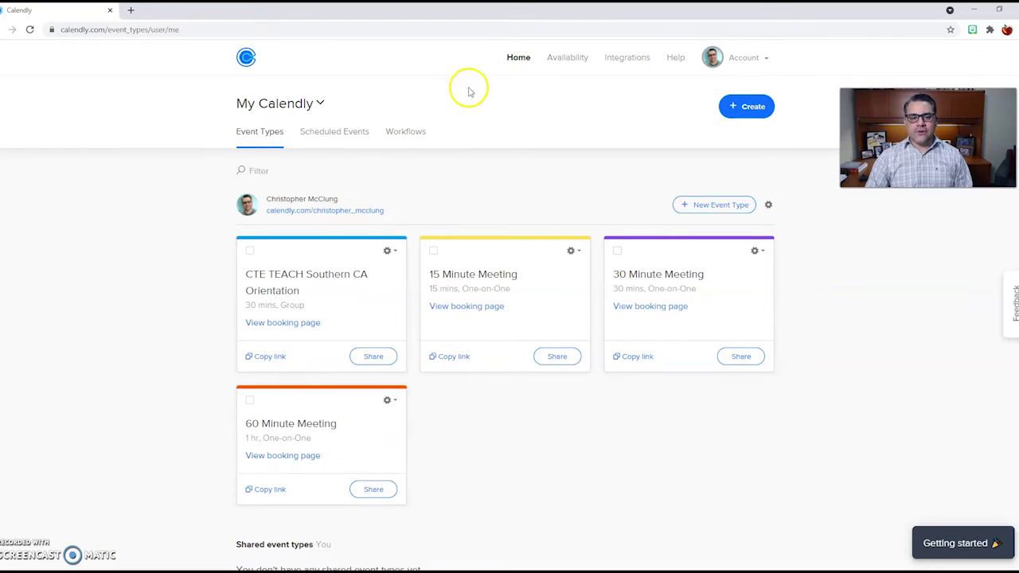
Step: Open the Integrations page and look through the apps that can be connected to the account
left_click(626, 62)
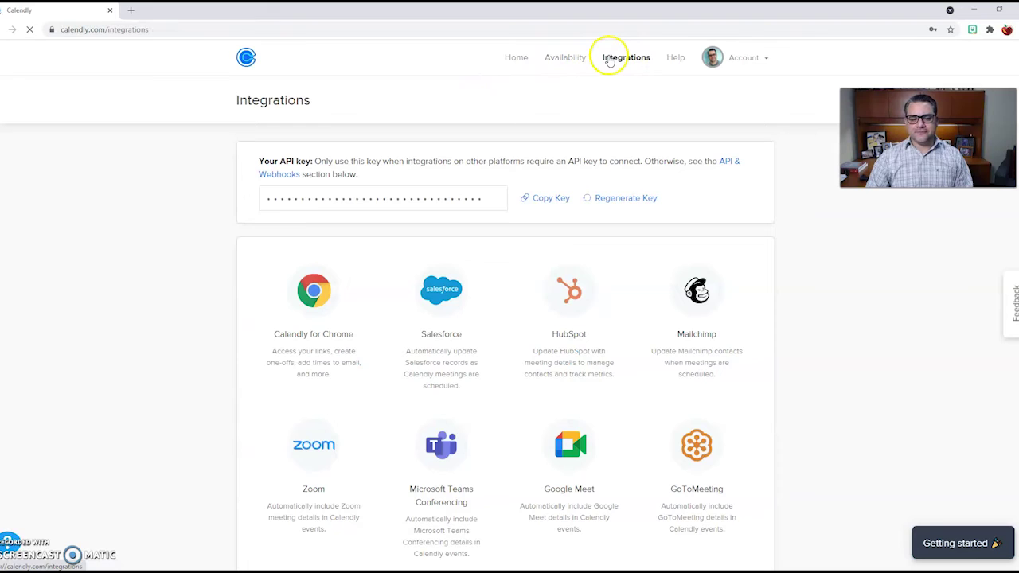
scroll(795, 336, "down", 2)
scroll(795, 337, "down", 1)
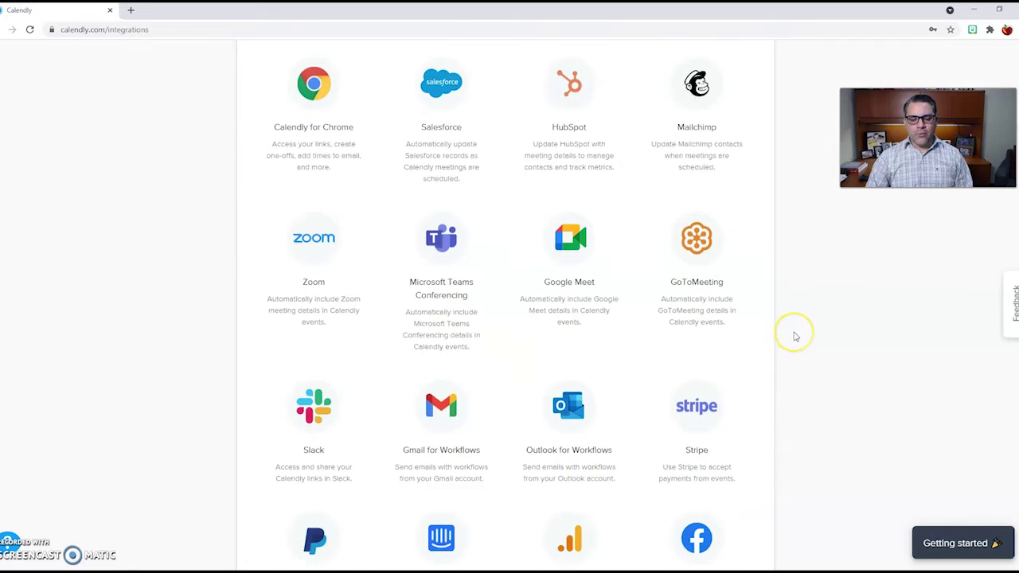
Step: Review the setup page of the Outlook for Workflows integration and return to the list of integrations
scroll(795, 335, "down", 3)
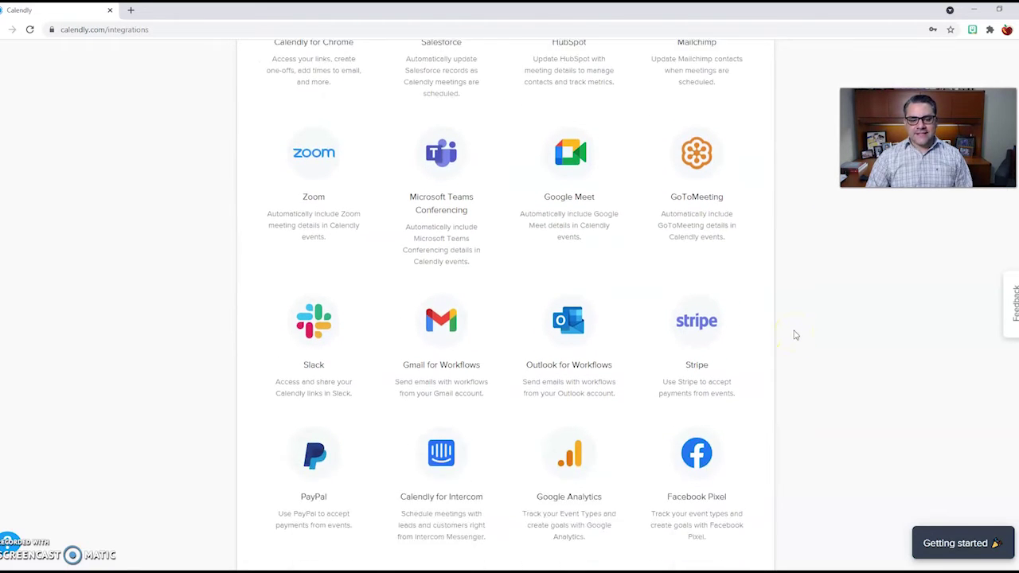
scroll(793, 331, "down", 1)
scroll(792, 328, "up", 2)
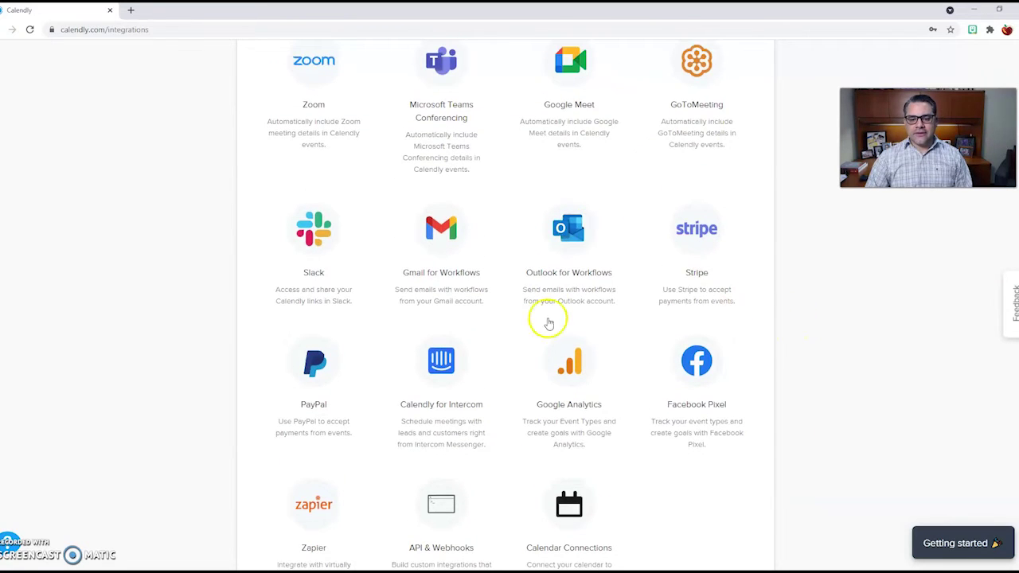
left_click(564, 273)
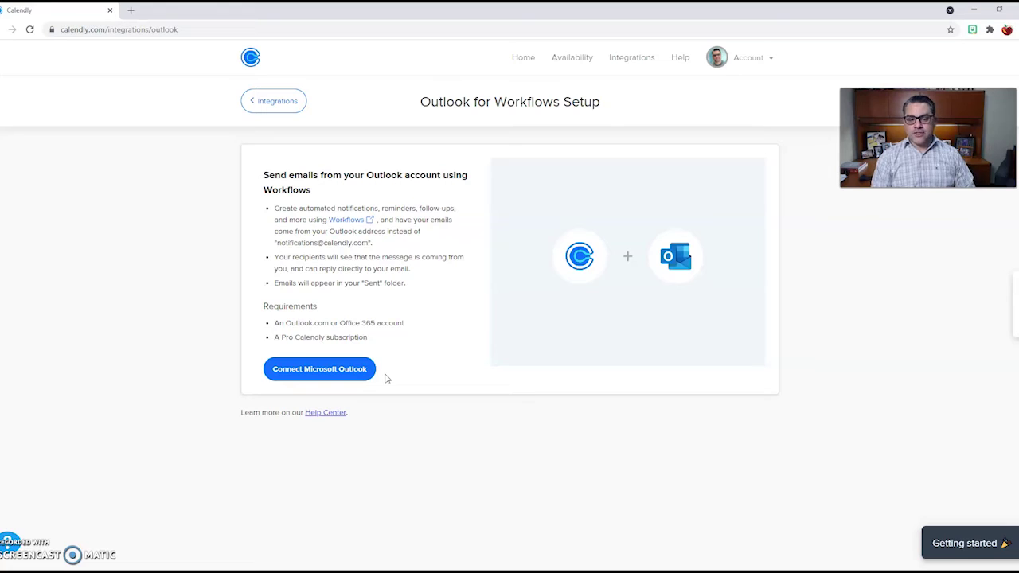
left_click(273, 100)
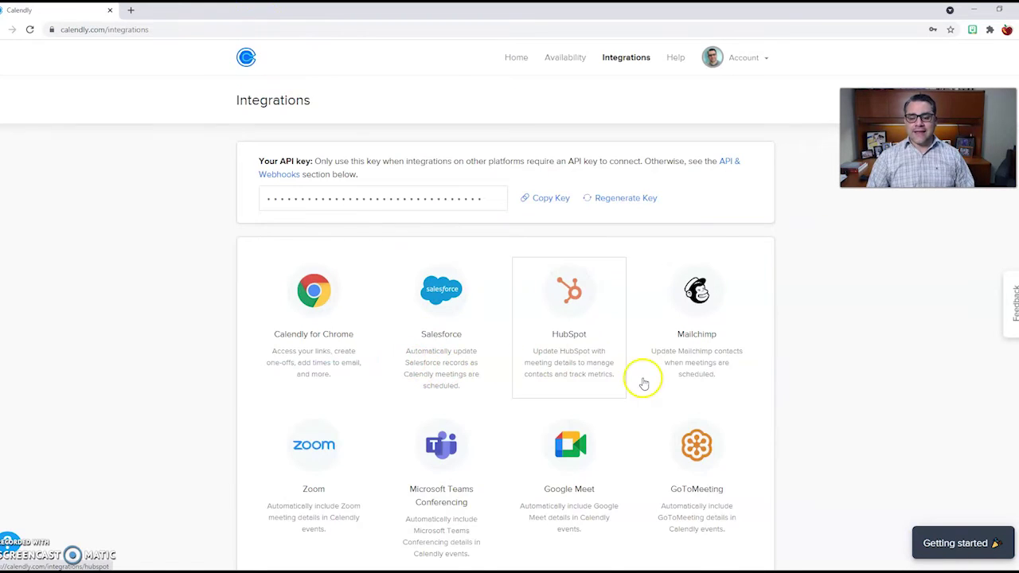
Step: Check which account is connected on the Zoom integration's setup page and go back to the Integrations page
scroll(632, 378, "down", 2)
scroll(631, 380, "down", 1)
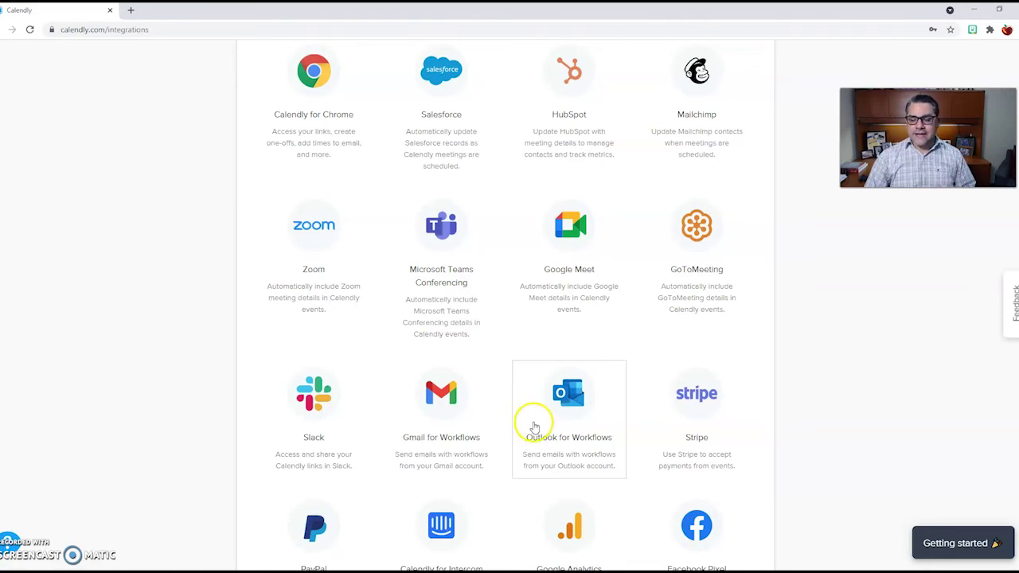
left_click(310, 251)
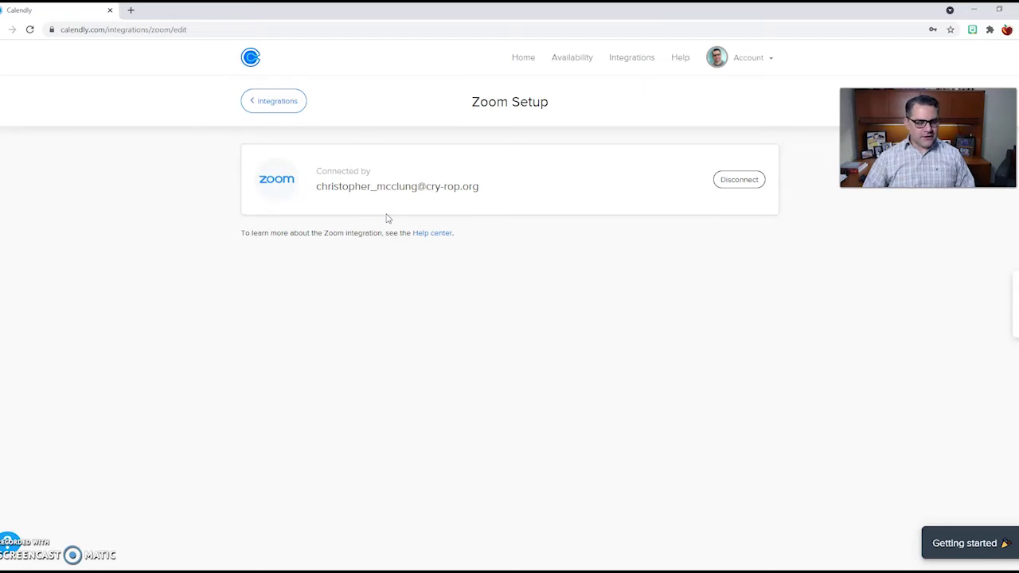
left_click(10, 30)
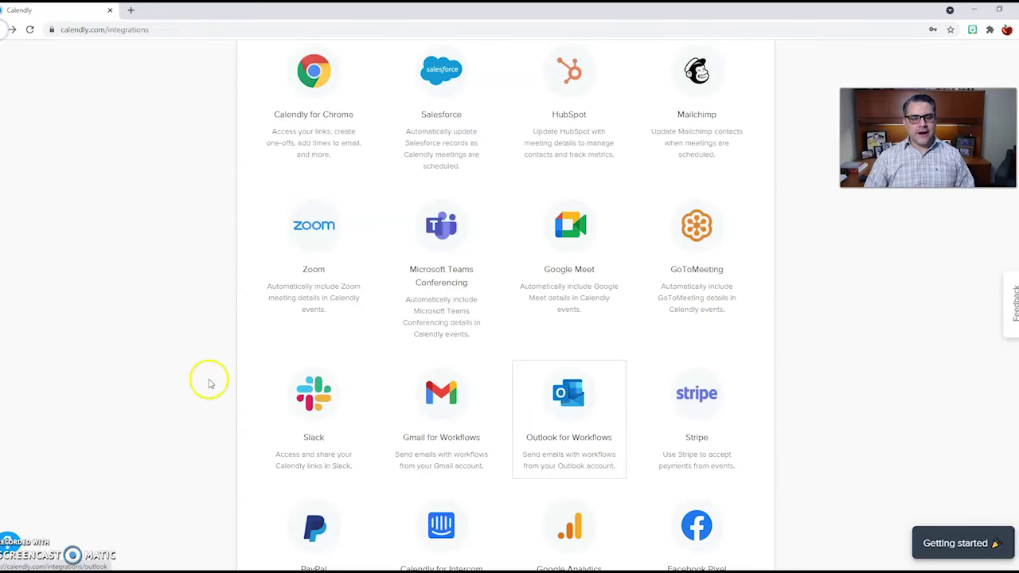
scroll(821, 463, "up", 2)
scroll(821, 463, "up", 1)
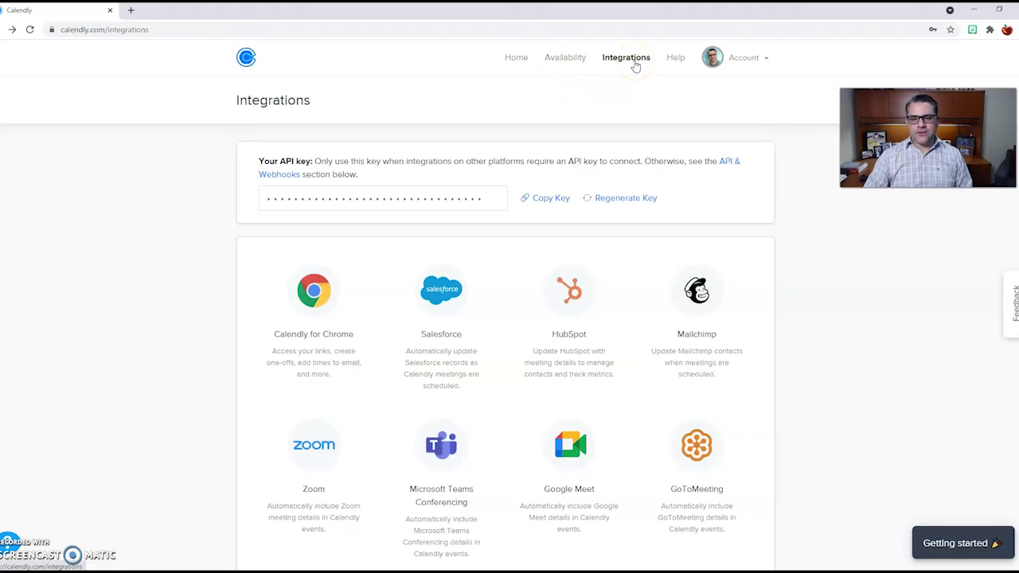
Step: Go to the Home page and open the 15 Minute Meeting event type for editing
left_click(518, 57)
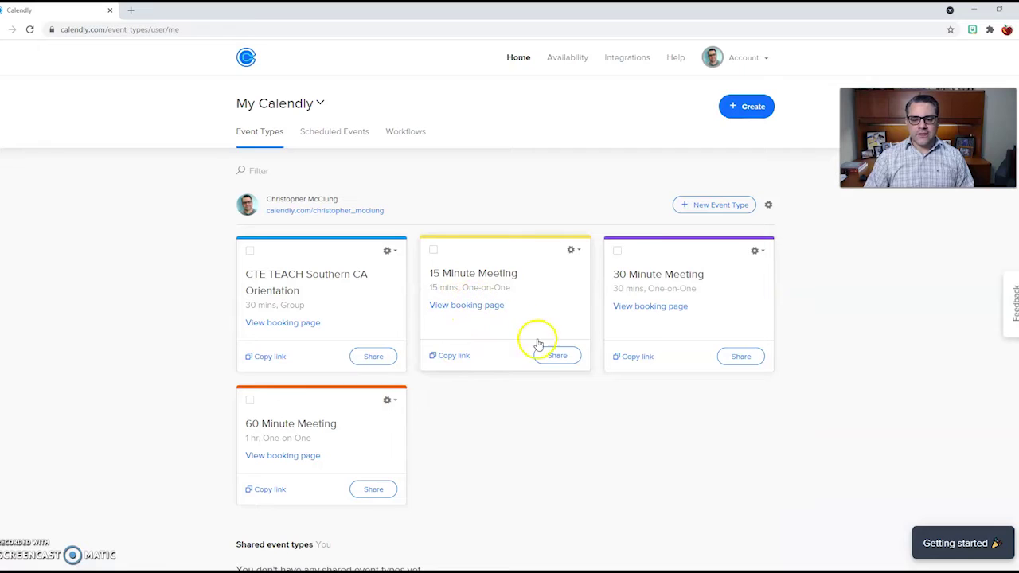
left_click(574, 252)
left_click(574, 276)
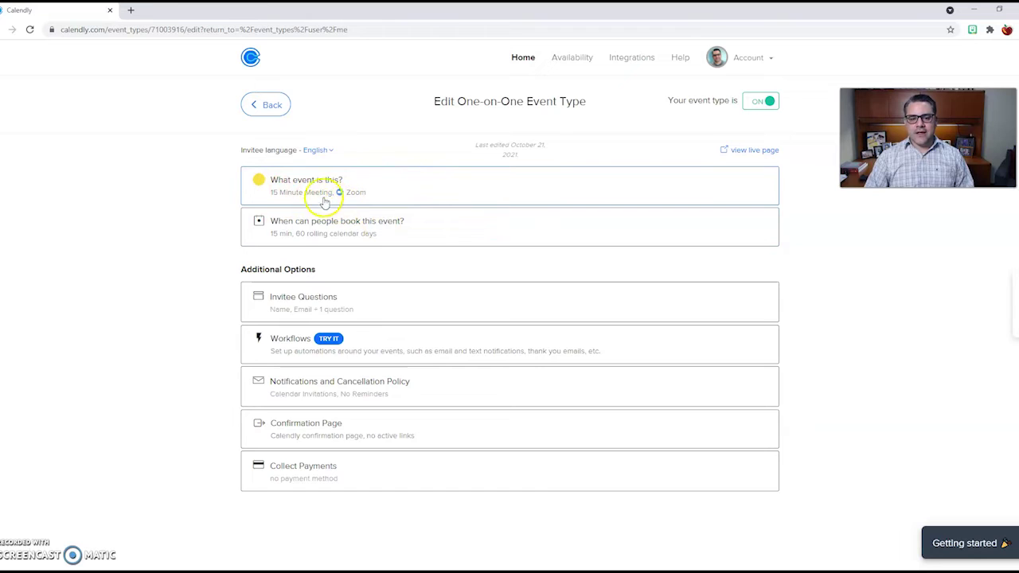
Step: Examine the date range, duration and weekly hours under "When can people book this event?" and close the section without saving
left_click(452, 233)
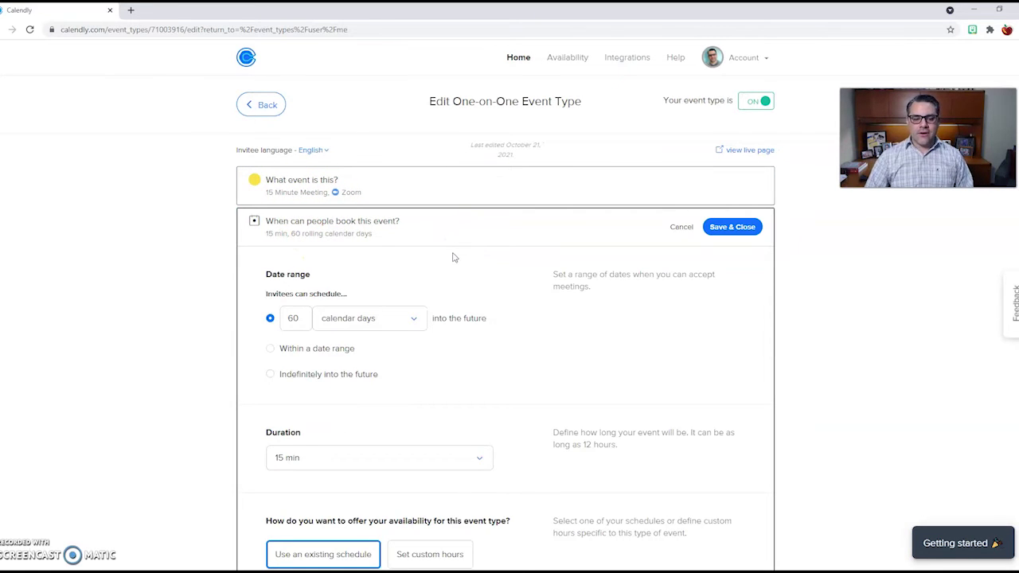
scroll(542, 391, "down", 3)
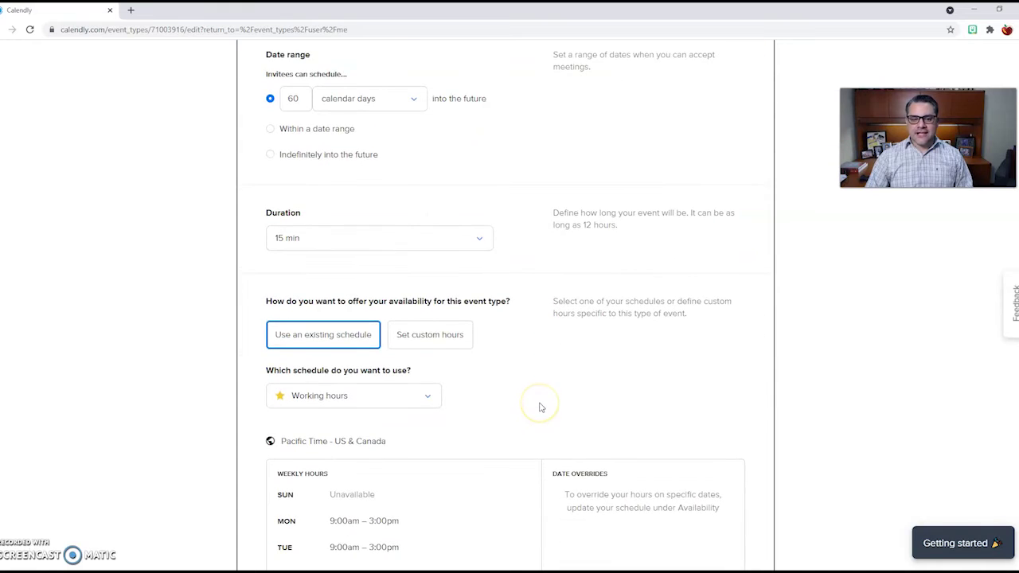
scroll(540, 407, "down", 2)
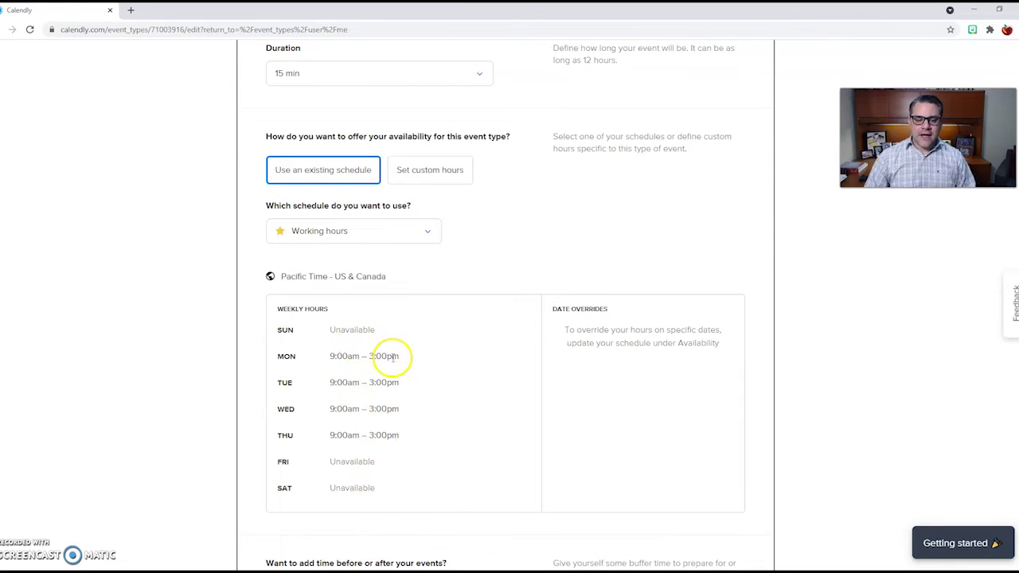
scroll(471, 489, "up", 3)
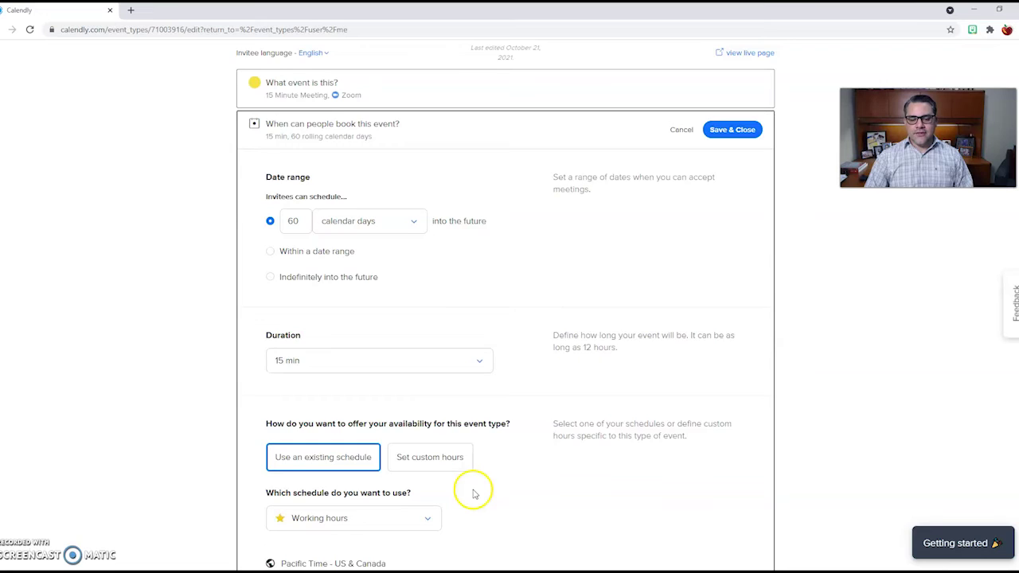
scroll(473, 494, "up", 2)
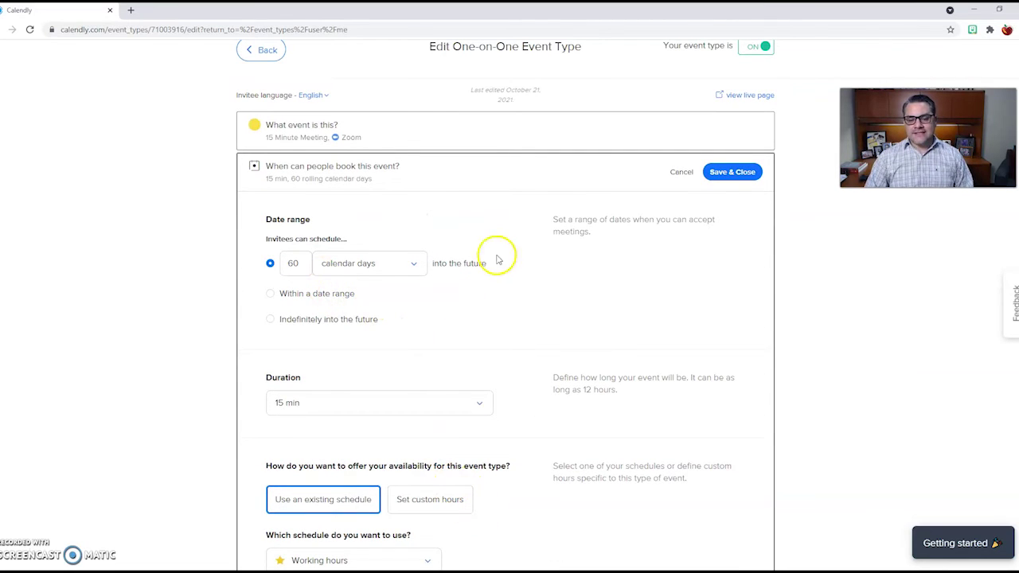
left_click(272, 297)
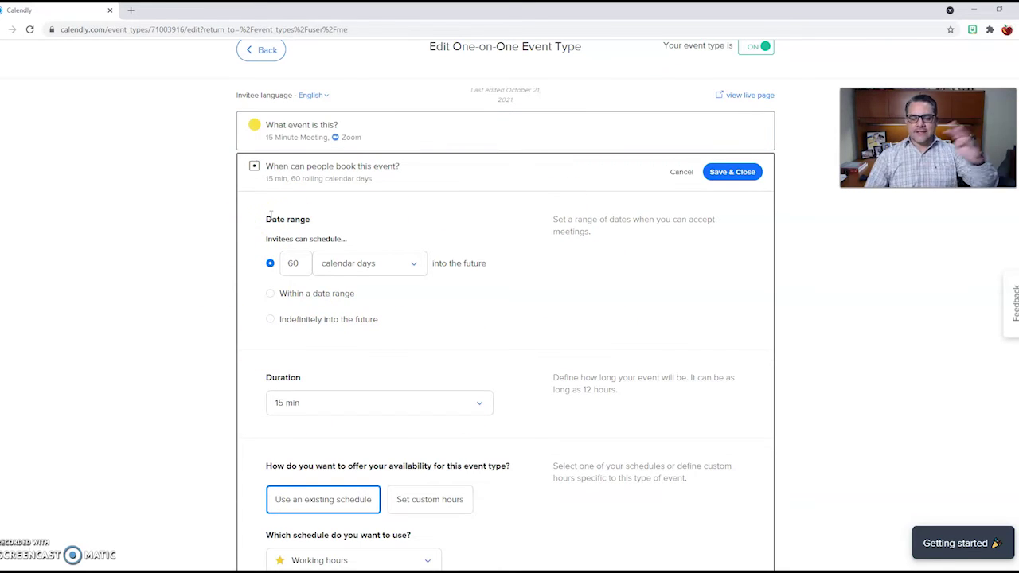
scroll(523, 387, "down", 2)
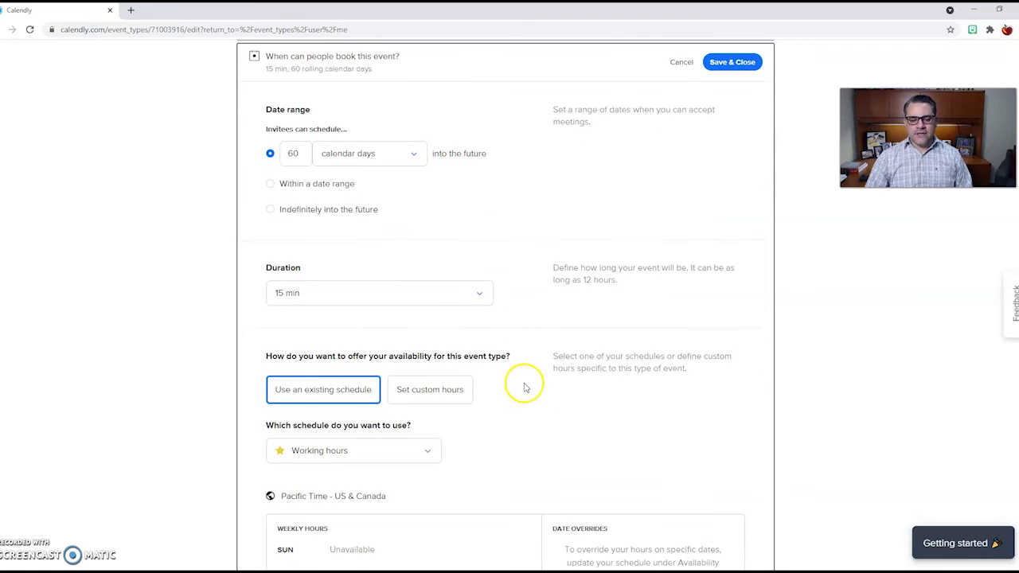
scroll(523, 386, "down", 1)
scroll(528, 380, "up", 3)
scroll(529, 286, "down", 2)
scroll(557, 350, "up", 3)
left_click(678, 229)
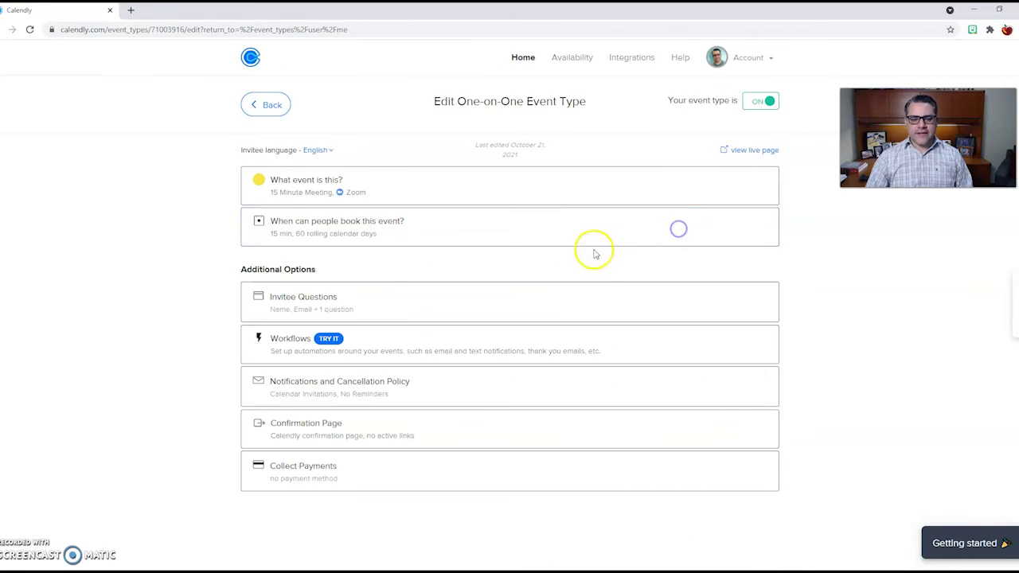
Step: Explore the answer types for a new question in the Invitee Questions section and close the section, discarding any changes
left_click(467, 298)
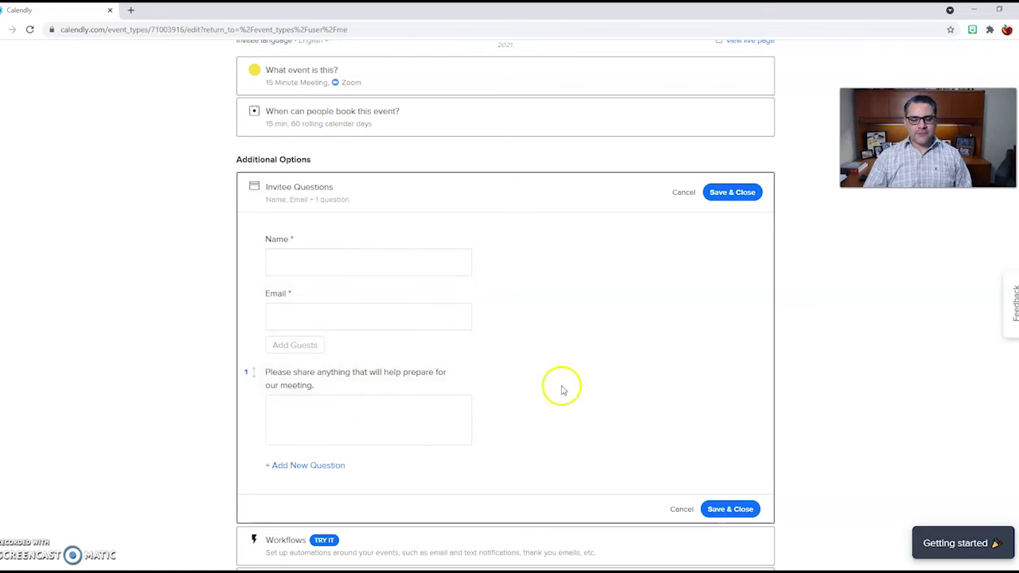
scroll(526, 412, "down", 1)
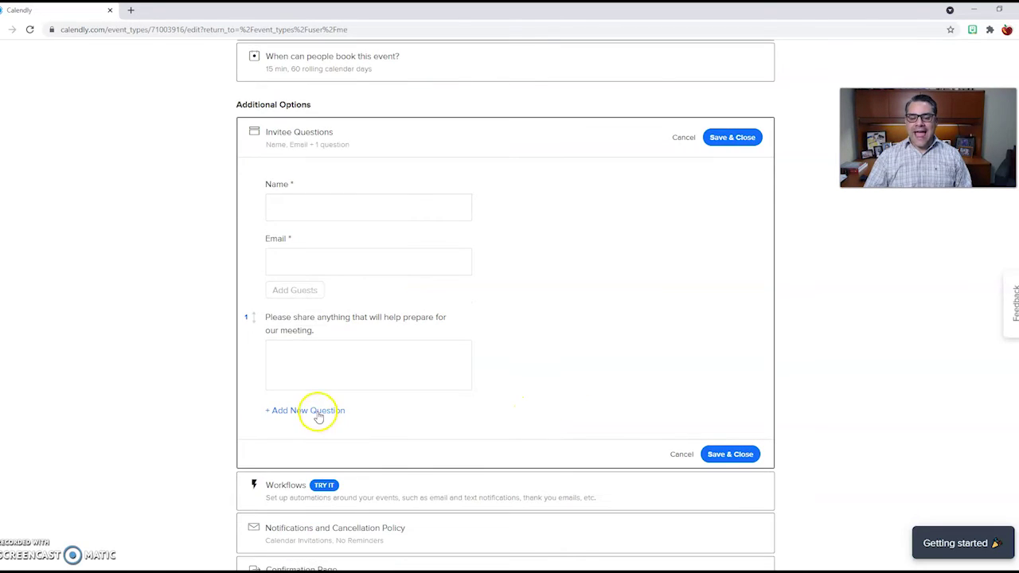
left_click(318, 415)
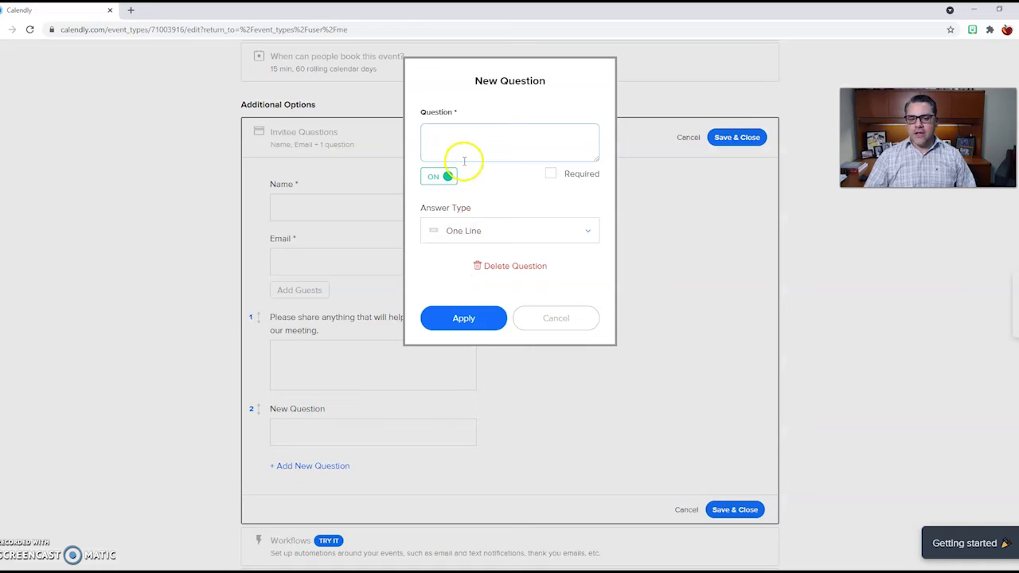
left_click(588, 233)
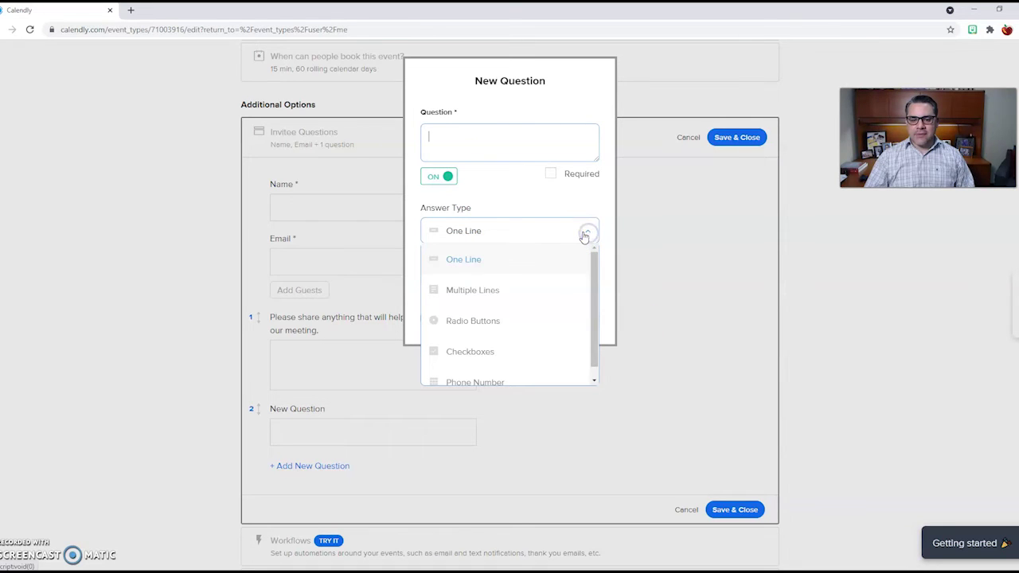
scroll(523, 305, "down", 1)
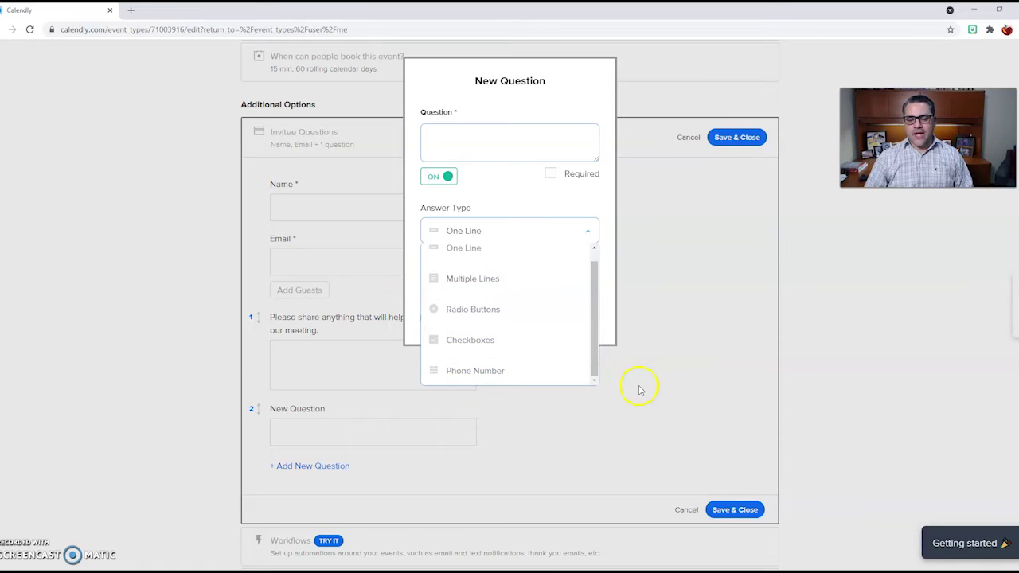
left_click(671, 385)
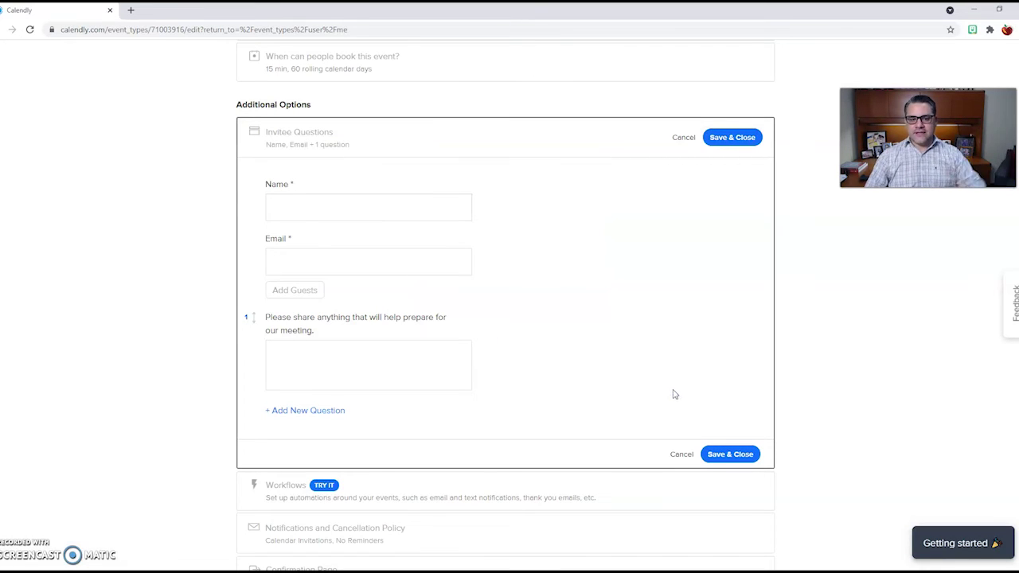
left_click(678, 456)
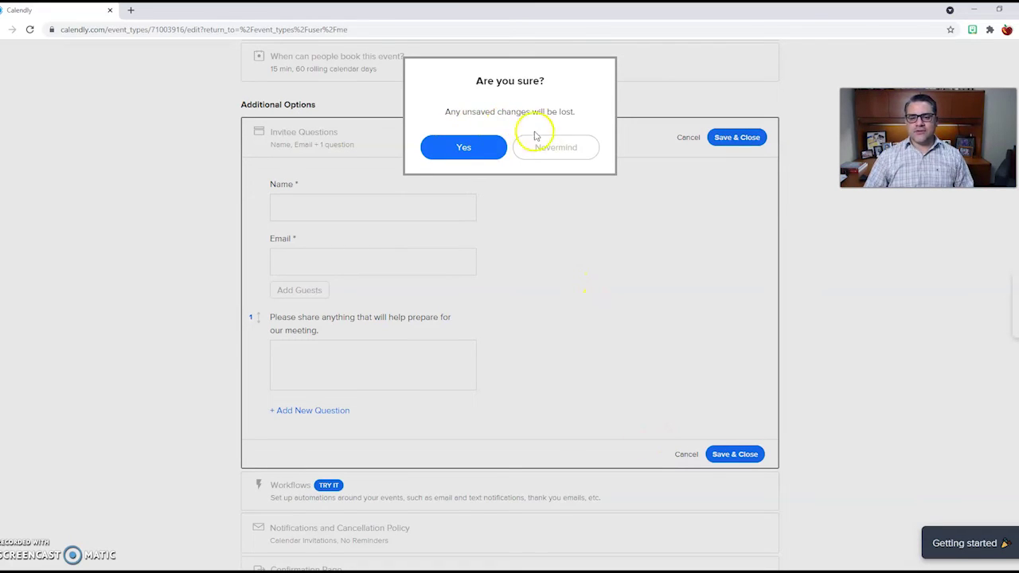
left_click(619, 210)
left_click(686, 141)
left_click(467, 148)
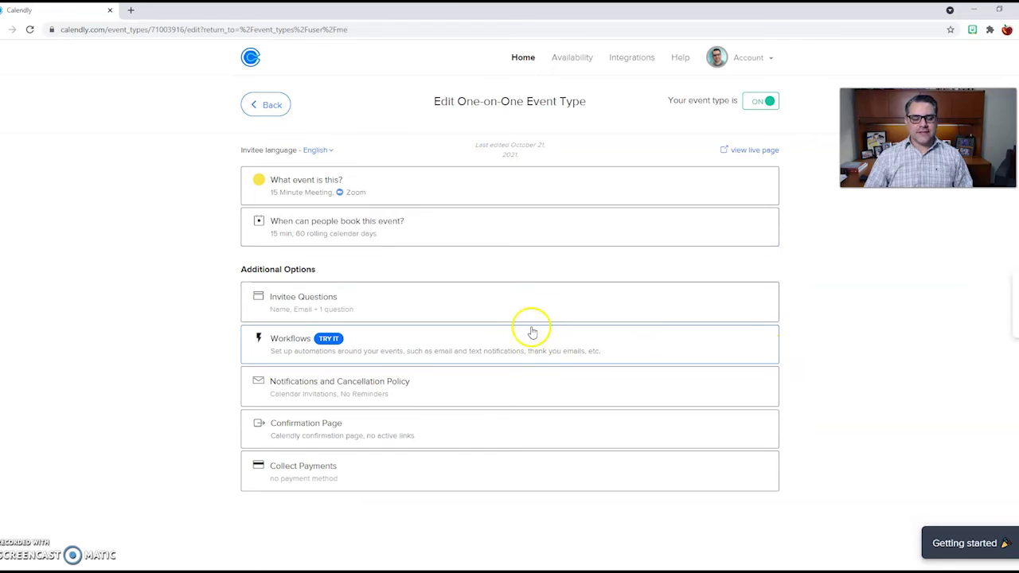
Step: Review the calendar invitation, reminder and follow-up options in Notifications and Cancellation Policy and close the section without saving
left_click(499, 396)
scroll(719, 491, "down", 4)
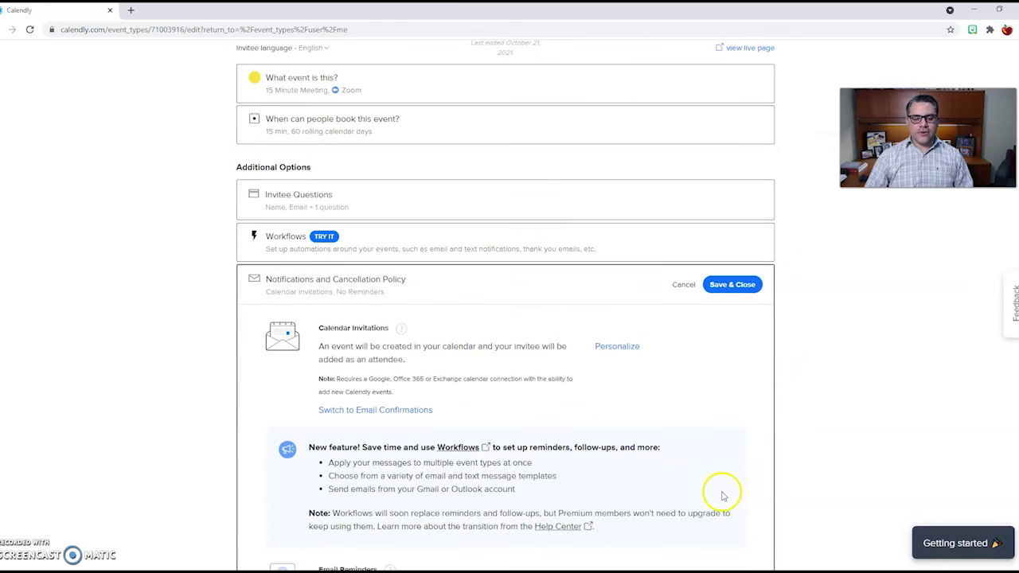
scroll(719, 492, "down", 1)
scroll(719, 491, "up", 1)
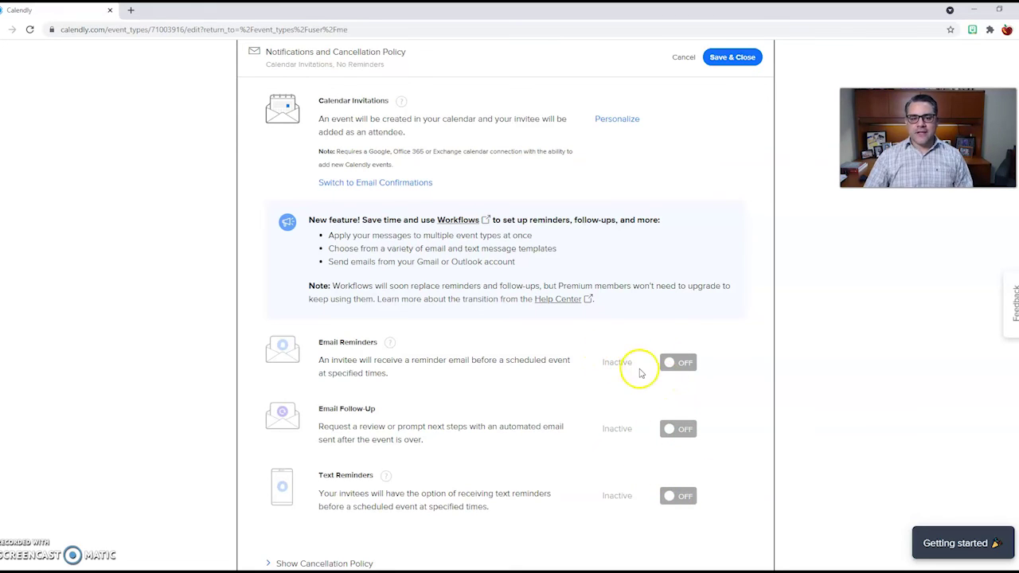
scroll(645, 379, "up", 1)
scroll(641, 373, "up", 2)
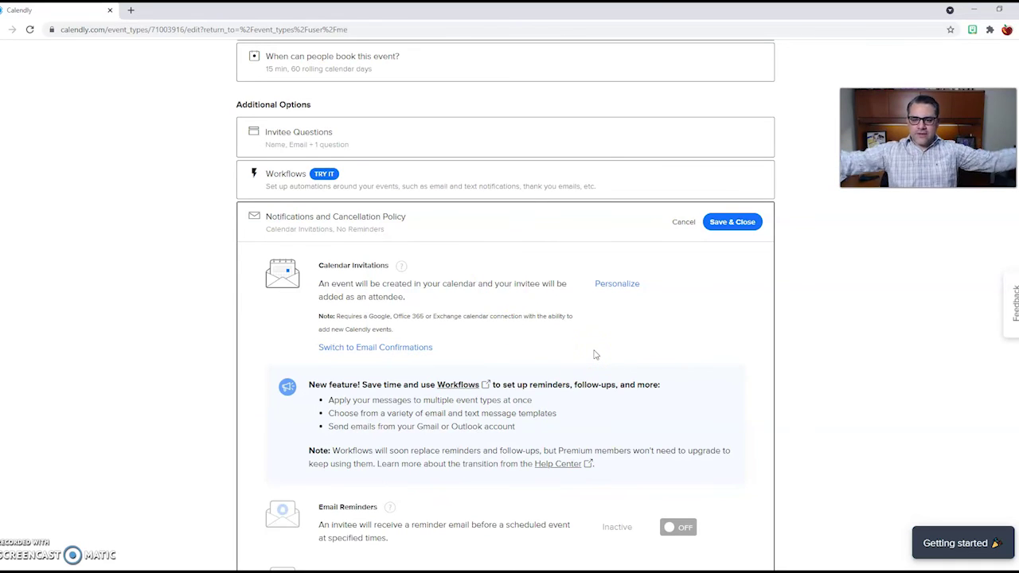
left_click(683, 223)
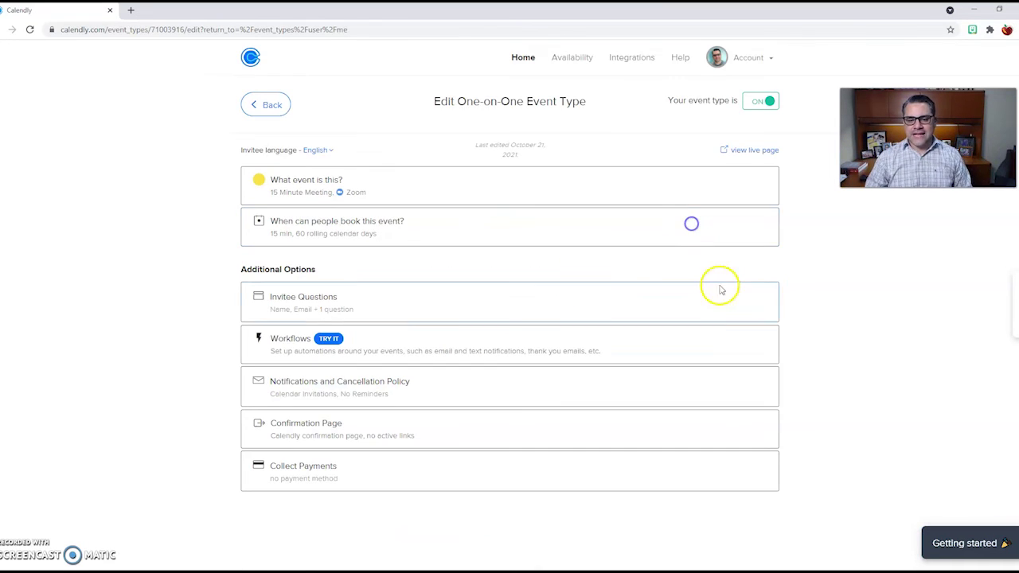
Step: Look over the Confirmation Page options of the 15 Minute Meeting and close the section without saving
left_click(490, 434)
scroll(557, 462, "down", 2)
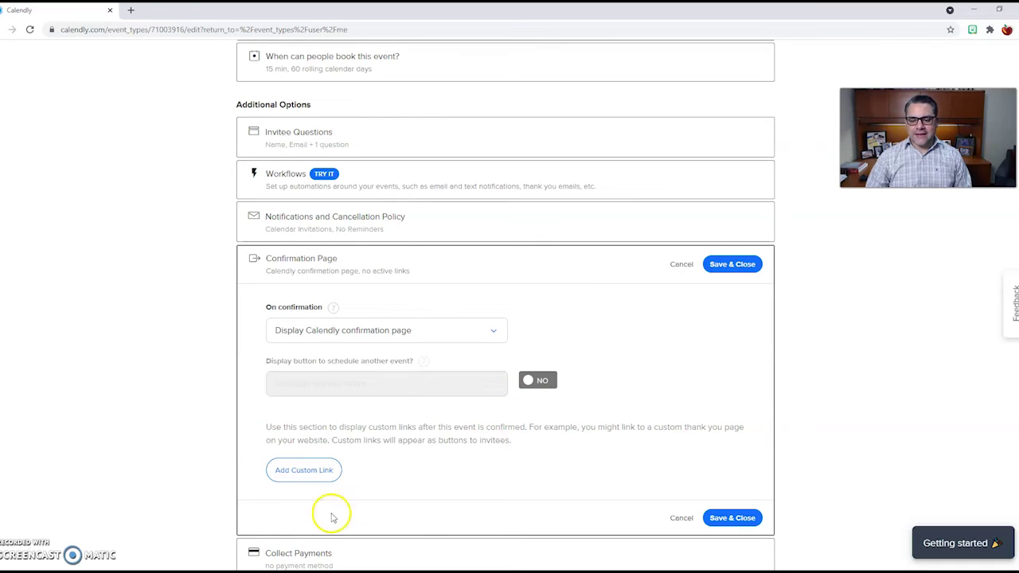
left_click(682, 266)
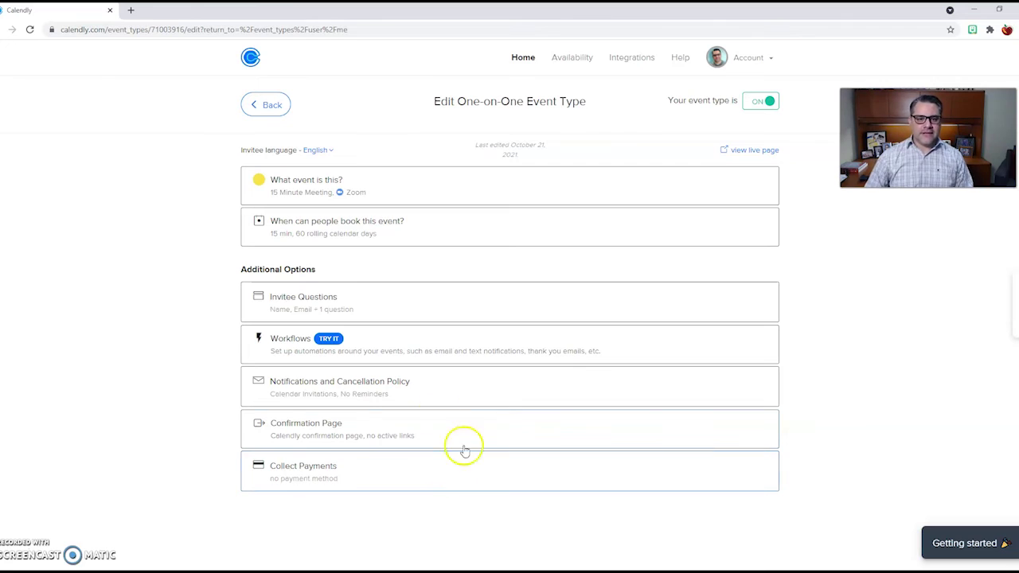
Step: Return to the Home page and look over the list of event types
left_click(524, 58)
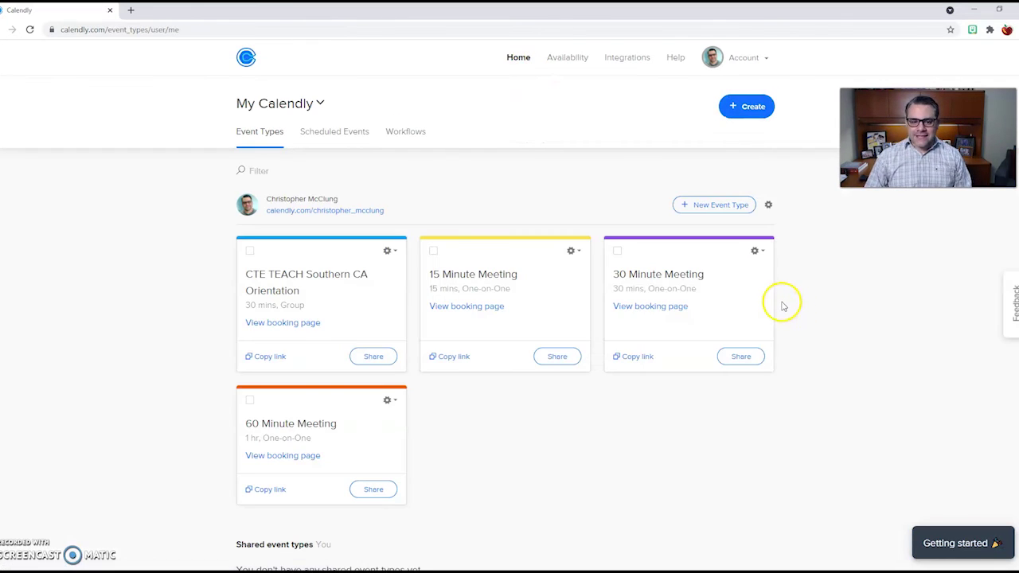
scroll(778, 499, "down", 2)
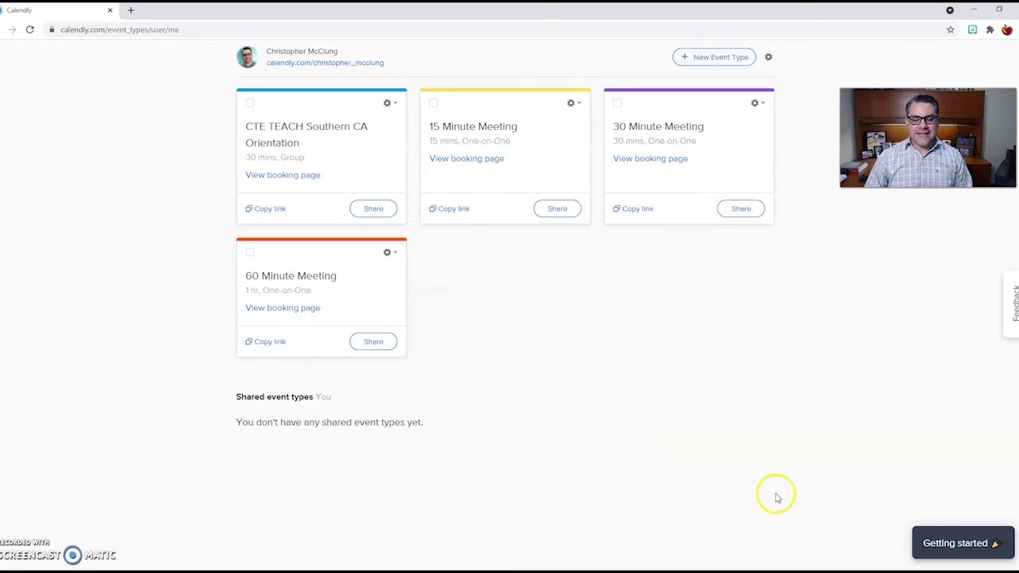
scroll(778, 497, "up", 1)
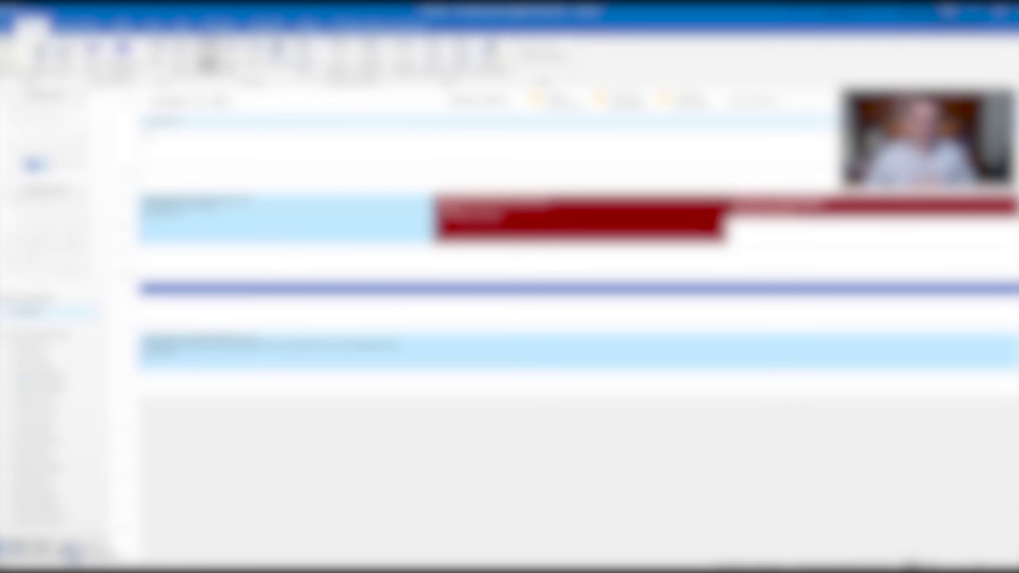
Step: Start a new email in Outlook and follow the signature's "Click to Schedule Time to Meet With Me" link to the Calendly scheduling page
left_click(10, 548)
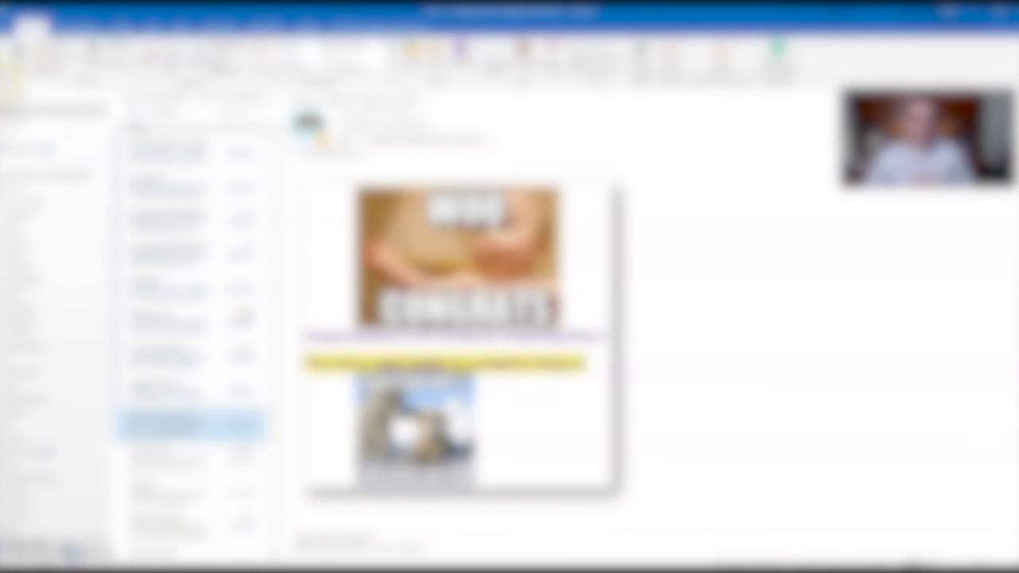
key("ctrl+n")
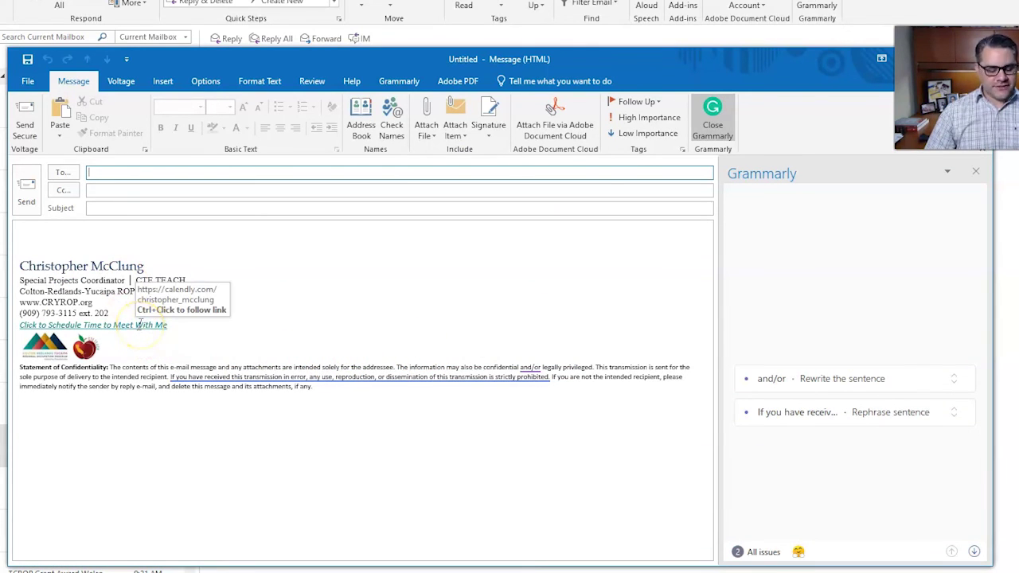
left_click(138, 326)
left_click(140, 325)
double_click(141, 326)
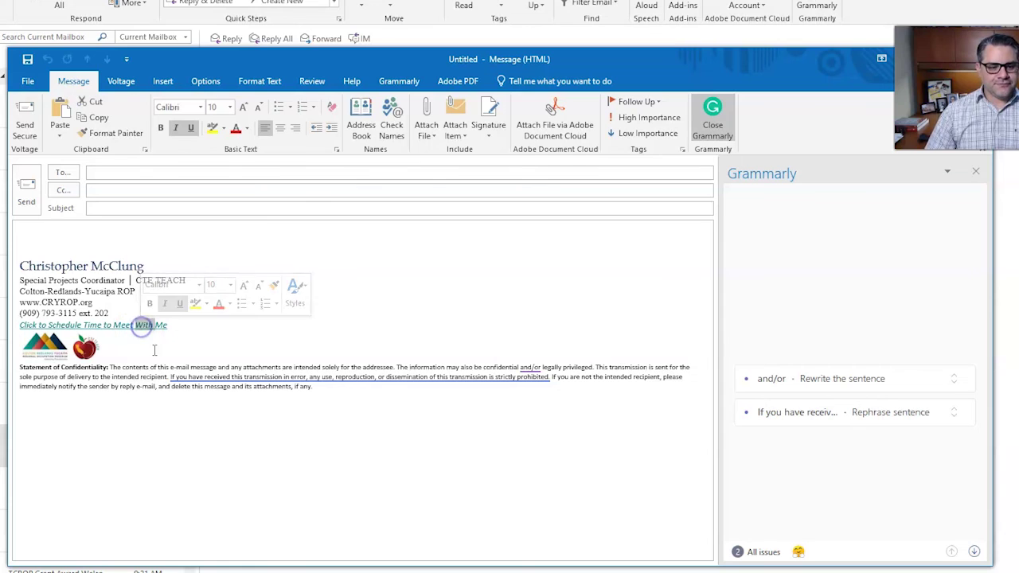
left_click(160, 327)
left_click(154, 325, "ctrl")
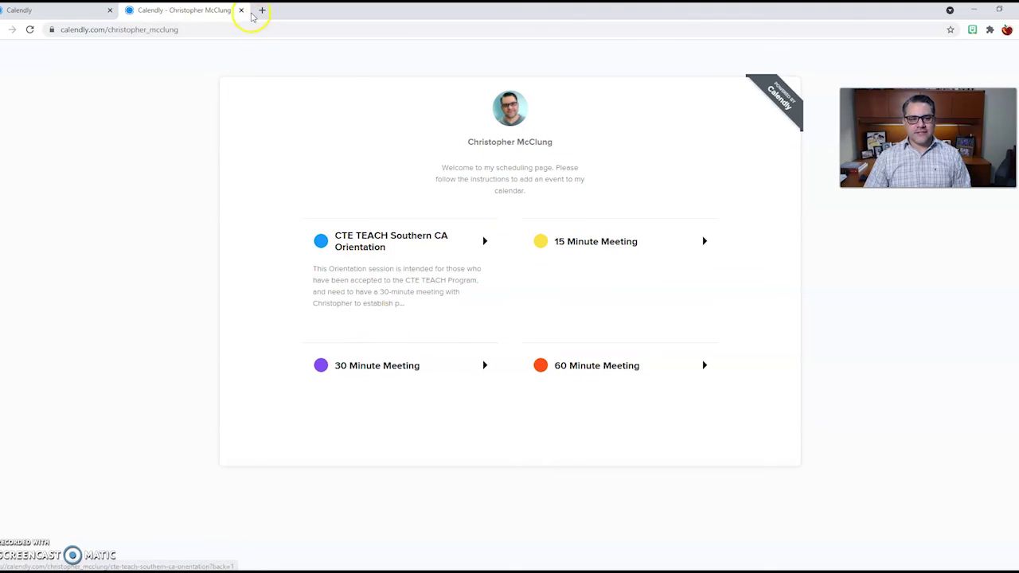
Step: Reopen the scheduling page from the profile link on Calendly's Event Types page and copy its web address
left_click(241, 10)
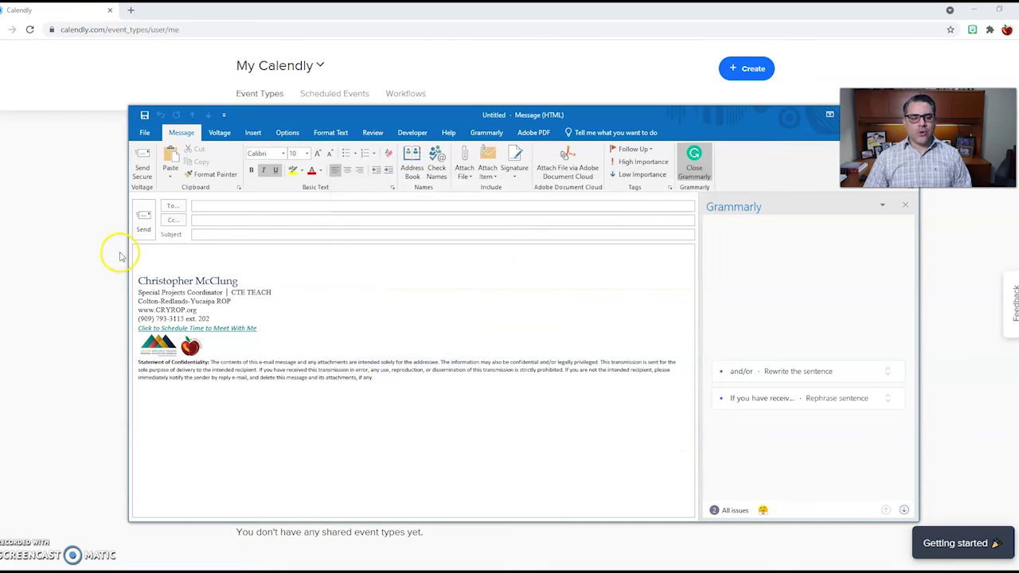
left_click(120, 255)
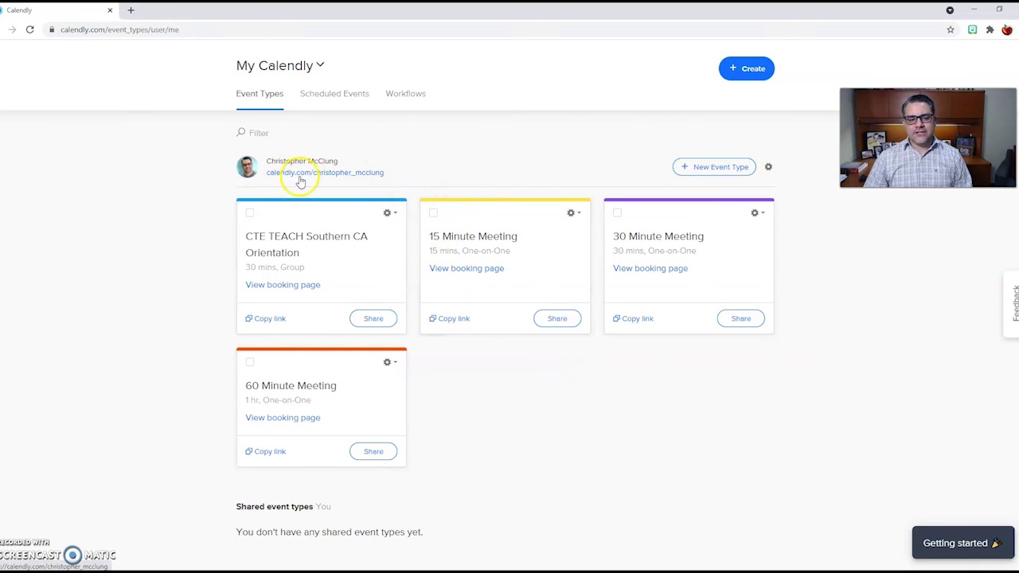
left_click(336, 174)
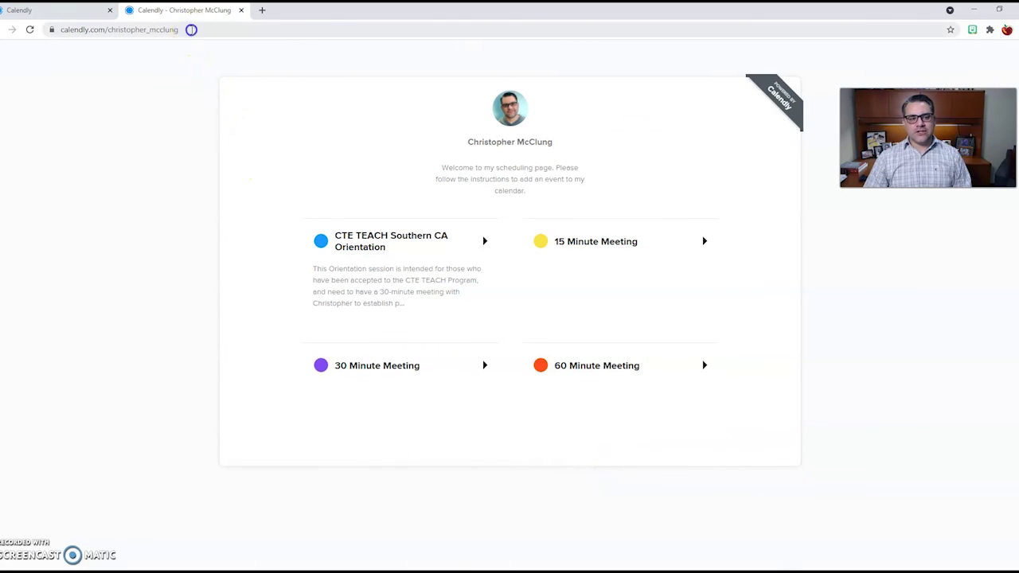
left_click(191, 30)
right_click(175, 32)
left_click(200, 85)
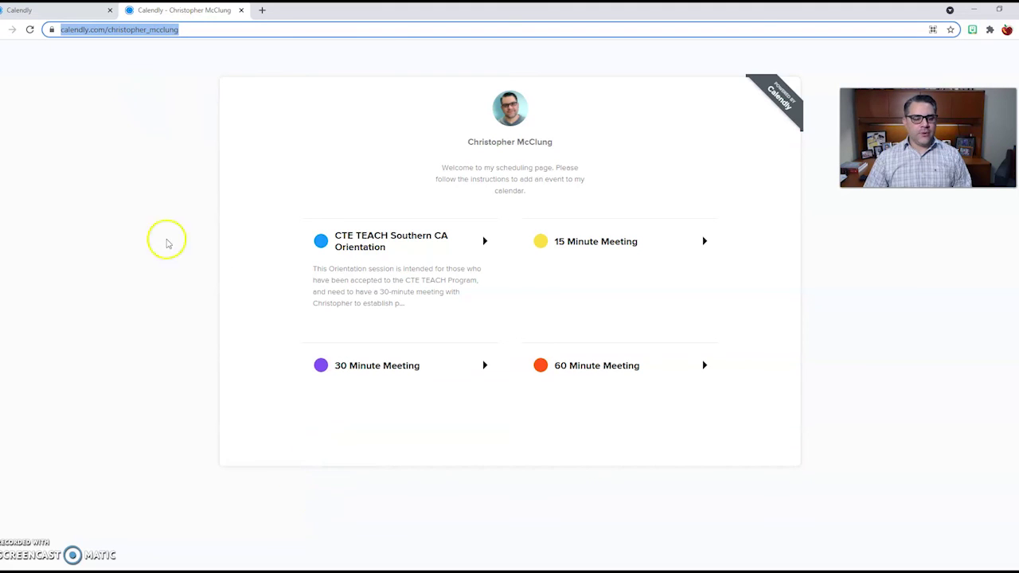
Step: Highlight the "Click to Schedule Time to Meet With Me" link text in the Outlook email signature and return to the Calendly scheduling page
left_click(271, 548)
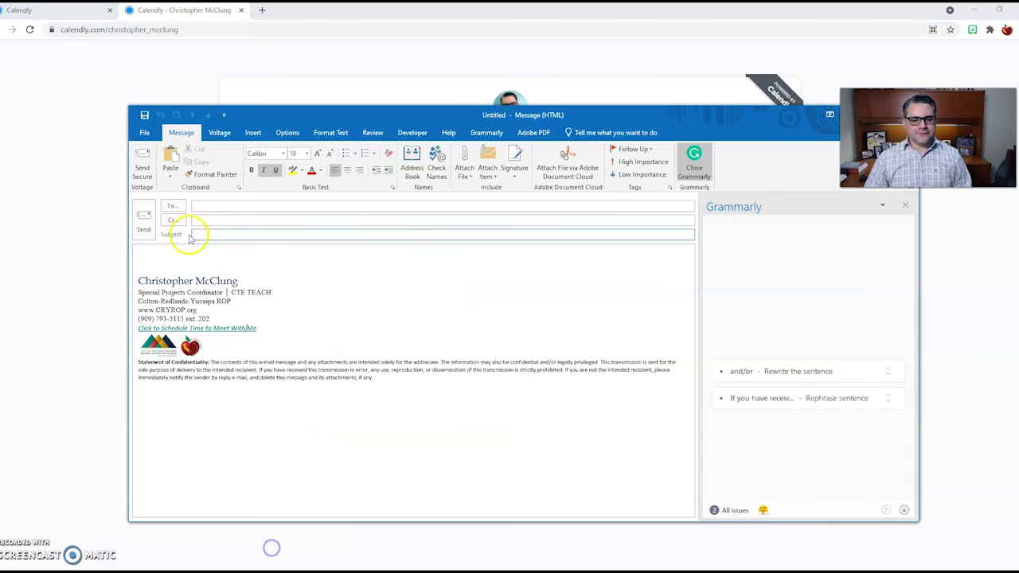
left_click_drag(256, 329, 135, 328)
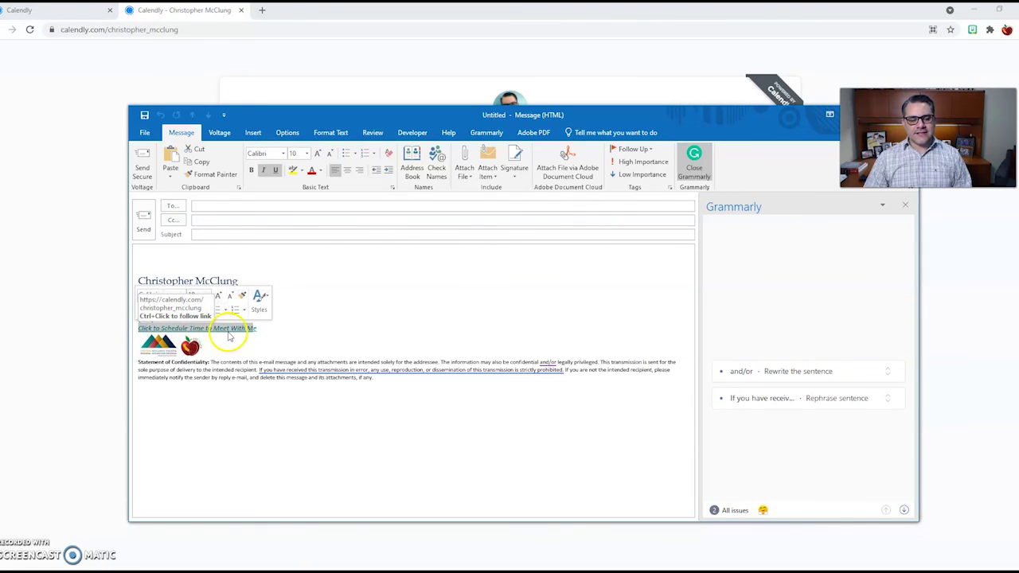
left_click(309, 355)
left_click(101, 366)
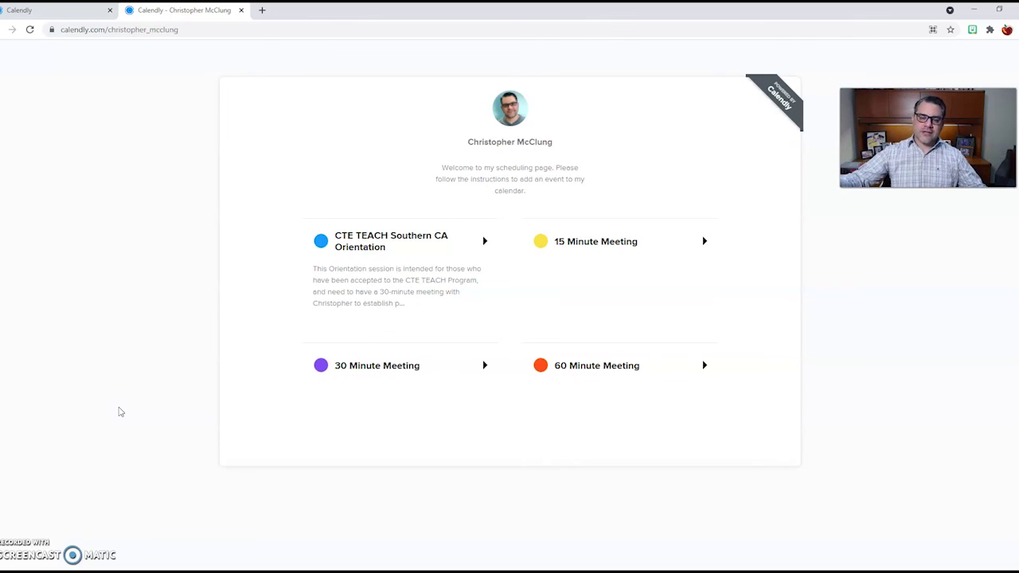
left_click(129, 400)
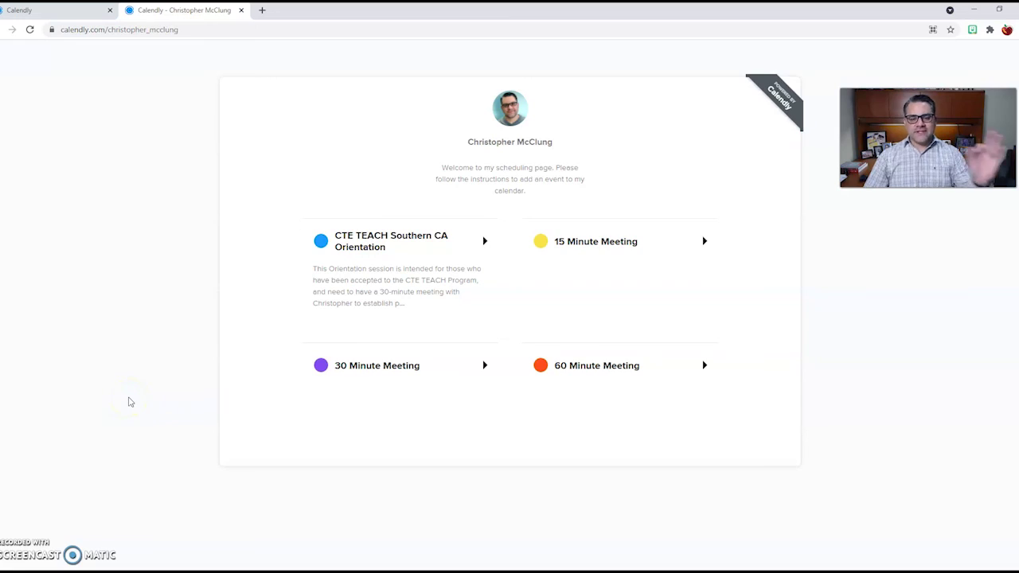